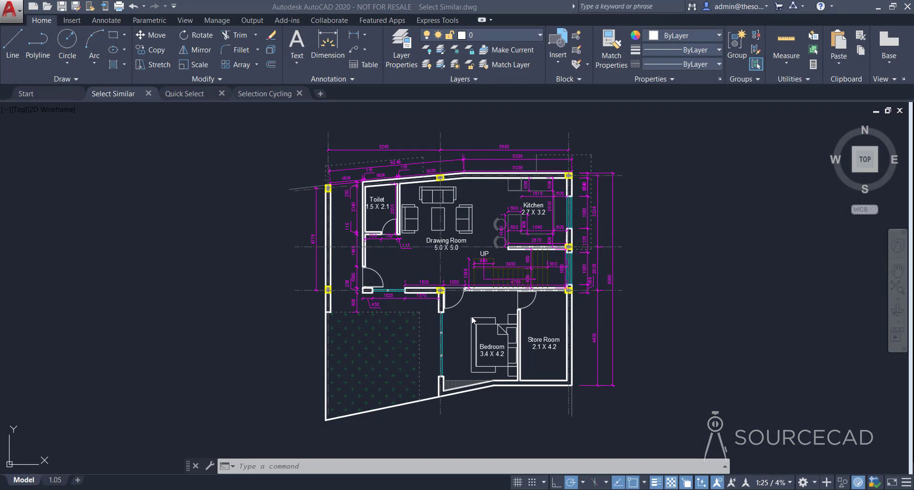
Step: Select the overall vertical dimension on the plan's east side and use Select Similar to pick all matching dimensions
left_click(491, 193)
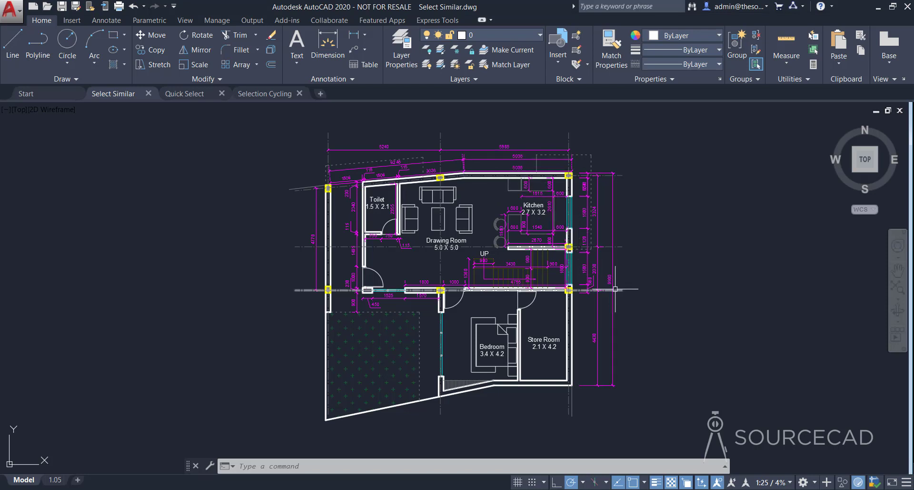
left_click(613, 314)
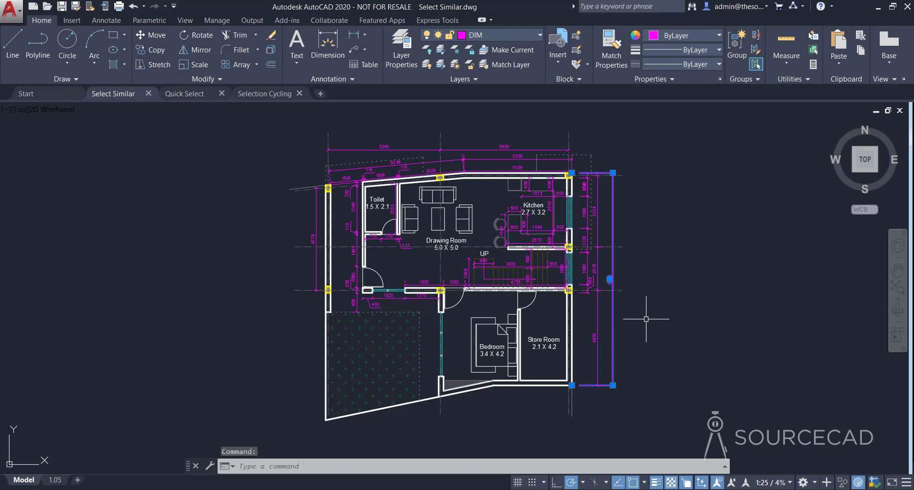
right_click(647, 180)
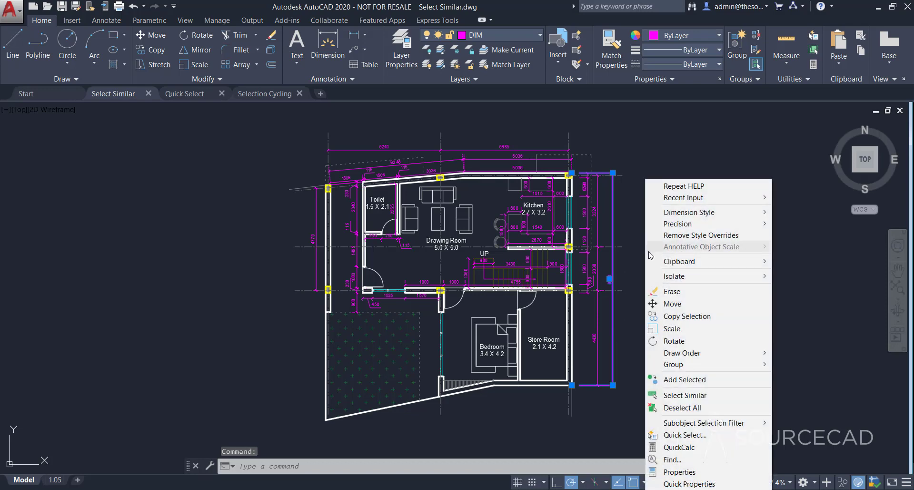
left_click(722, 398)
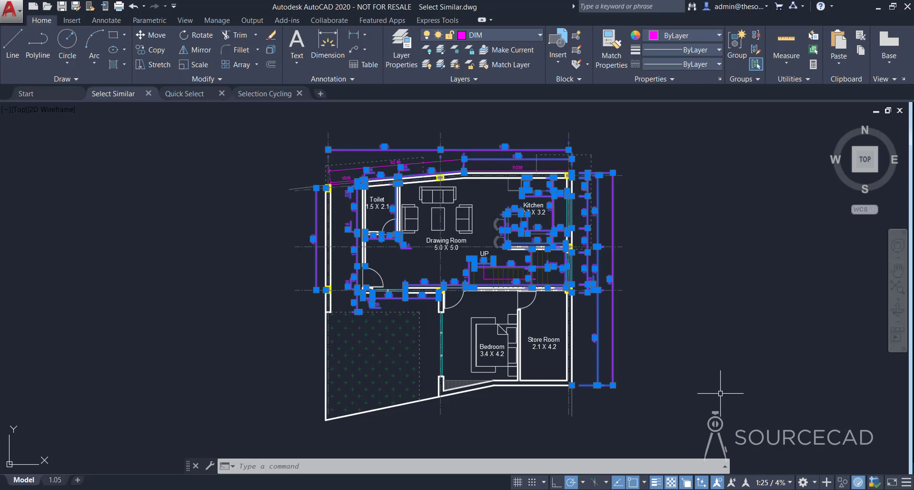
Step: Add a slanted aligned dimension above the north wall to the selection, rerun Select Similar to include its matches, and clear the selection
scroll(505, 162, "up", 2)
scroll(505, 162, "up", 3)
scroll(535, 196, "down", 2)
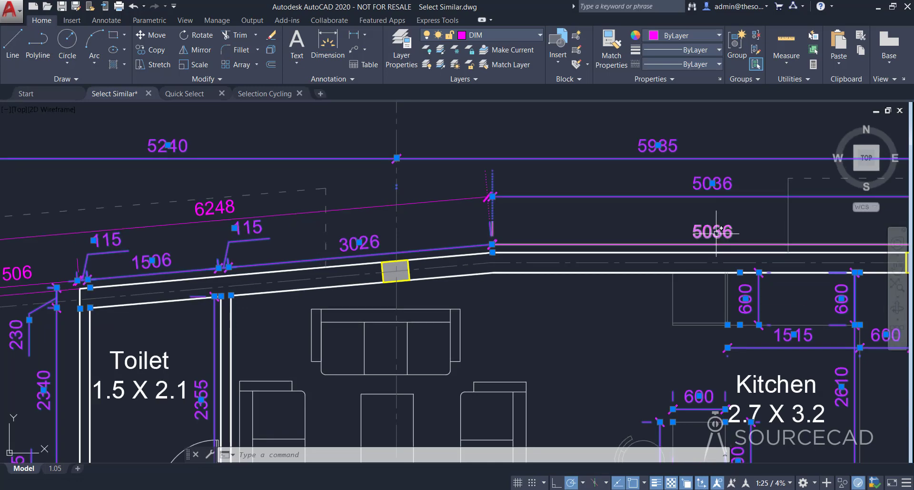
mouse_move(718, 231)
middle_click_drag(220, 206, 368, 198)
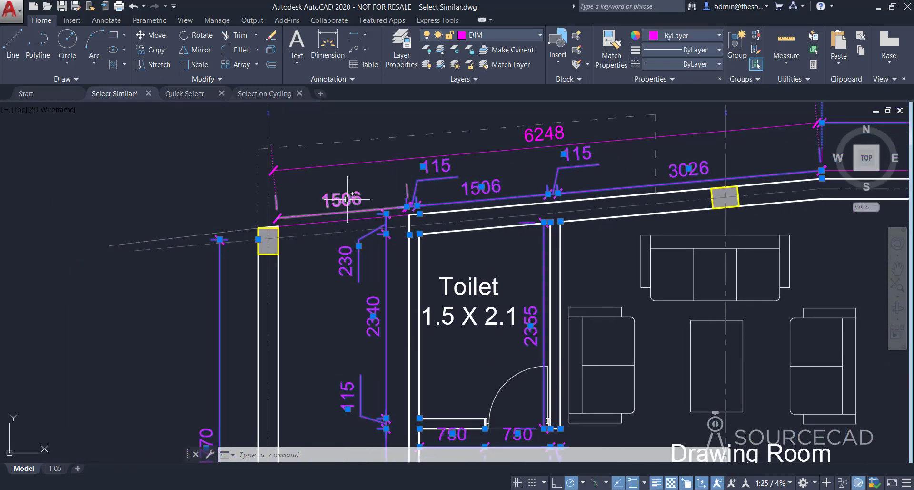
mouse_move(347, 200)
scroll(347, 199, "down", 4)
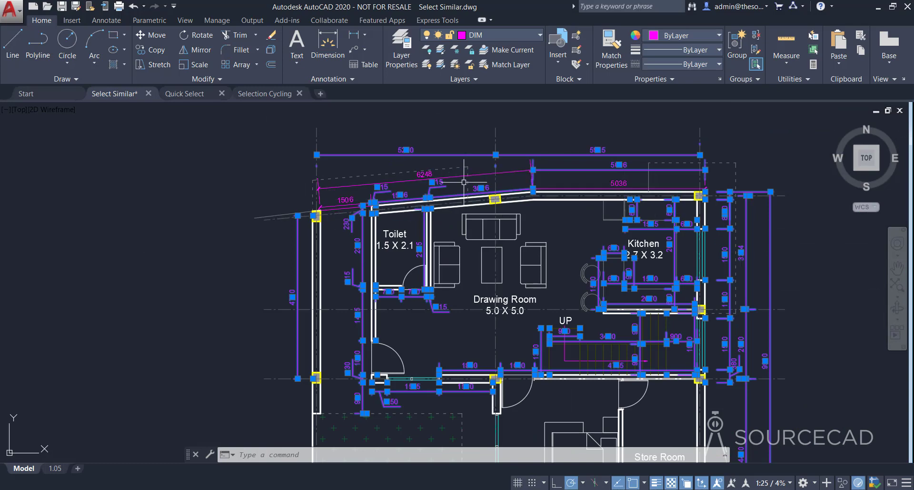
right_click(576, 183)
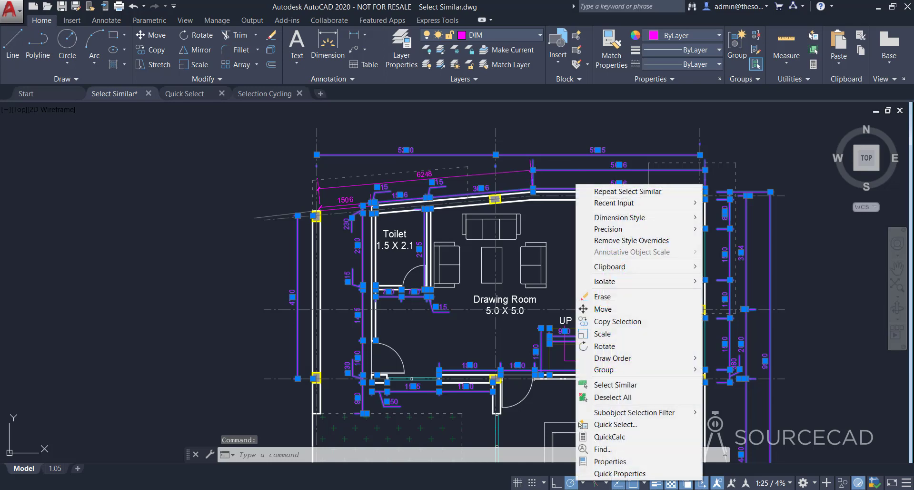
left_click(637, 384)
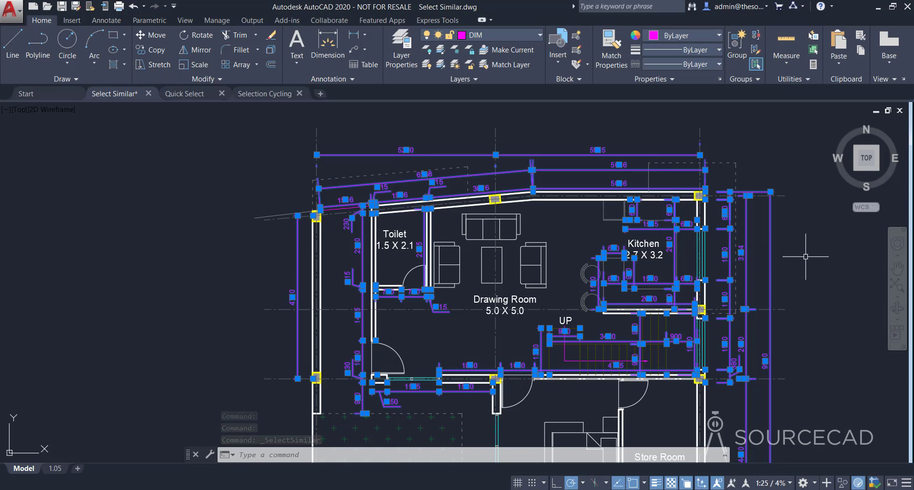
key("Escape")
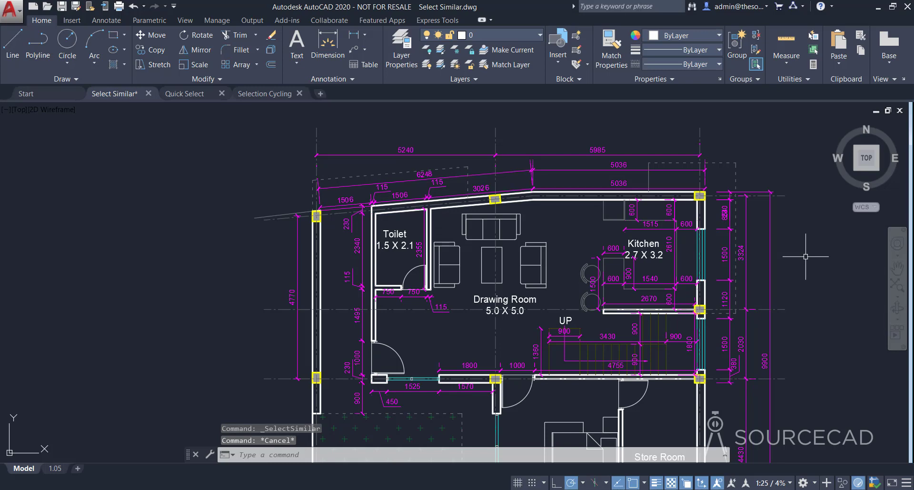
Step: Select all blocks similar to the sofa east of the drawing room table, and clear the selection
left_click(545, 241)
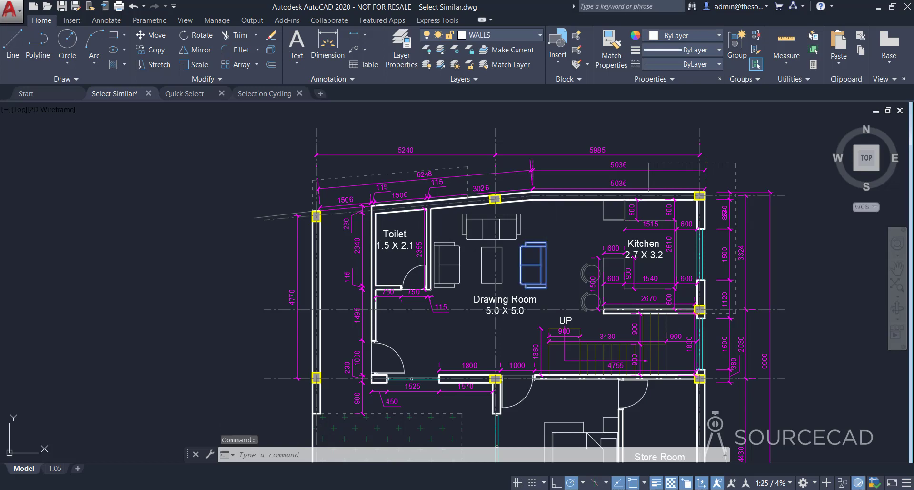
right_click(549, 229)
left_click(628, 397)
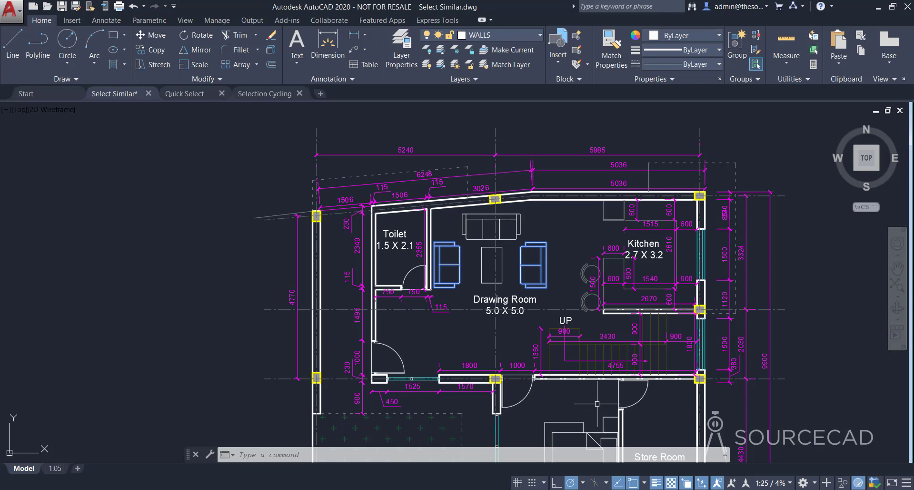
key("Escape")
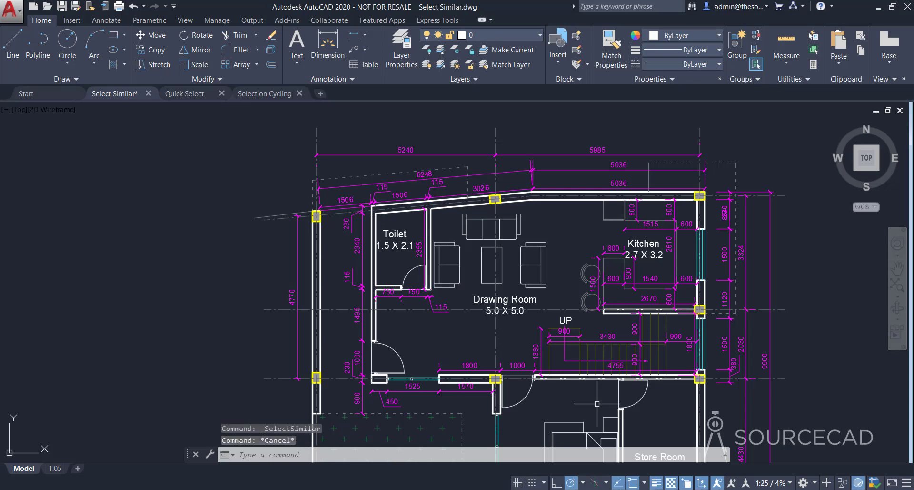
Step: Open the SELECTSIMILAR settings, turn off Name and Layer, turn on Object style, and accept the criteria before leaving the command
type("s")
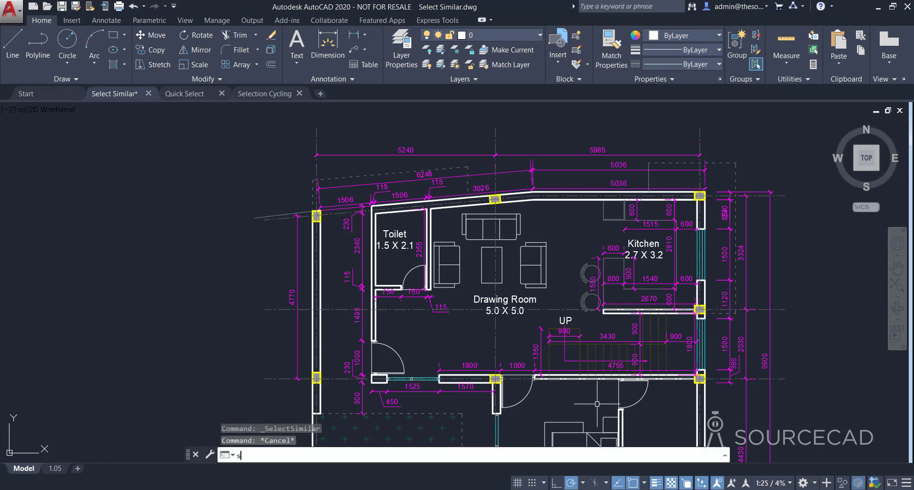
type("E")
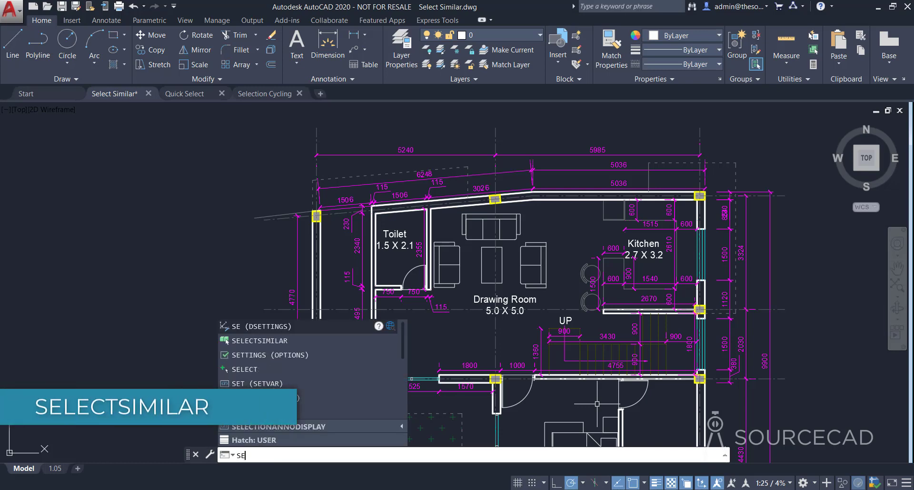
type("LECTSImilar")
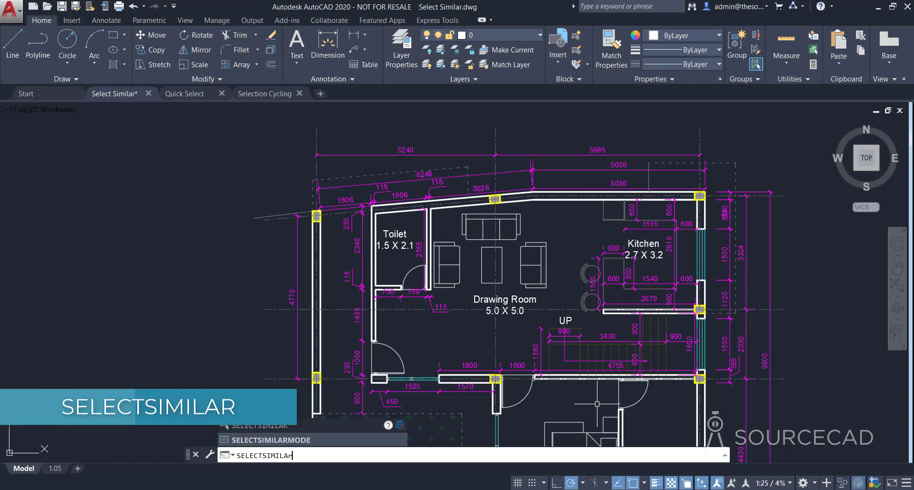
key("Return")
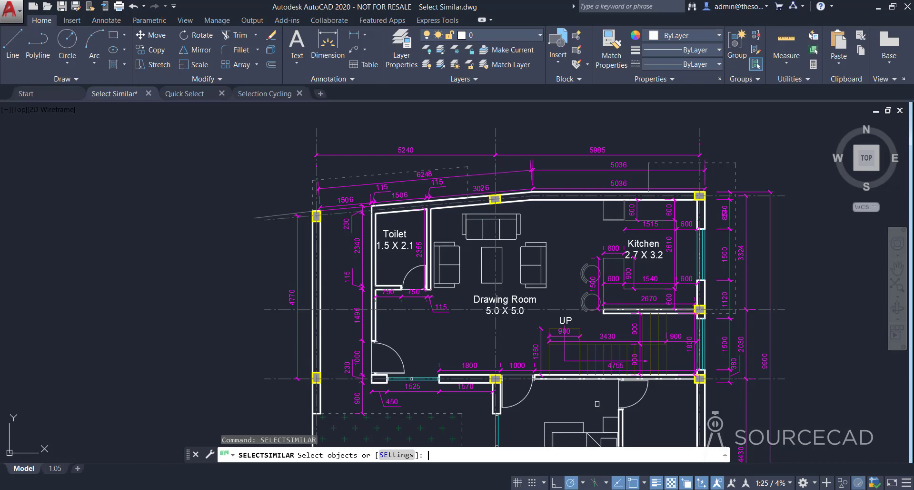
left_click(409, 454)
mouse_move(432, 171)
left_mouse_down()
mouse_move(327, 173)
mouse_move(208, 192)
left_mouse_up()
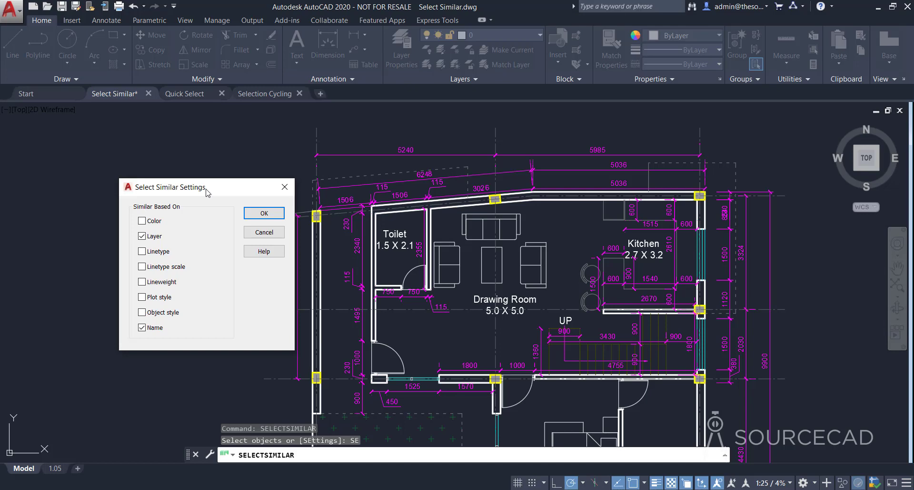
left_click(157, 328)
left_click(153, 238)
left_click(142, 312)
left_click(255, 216)
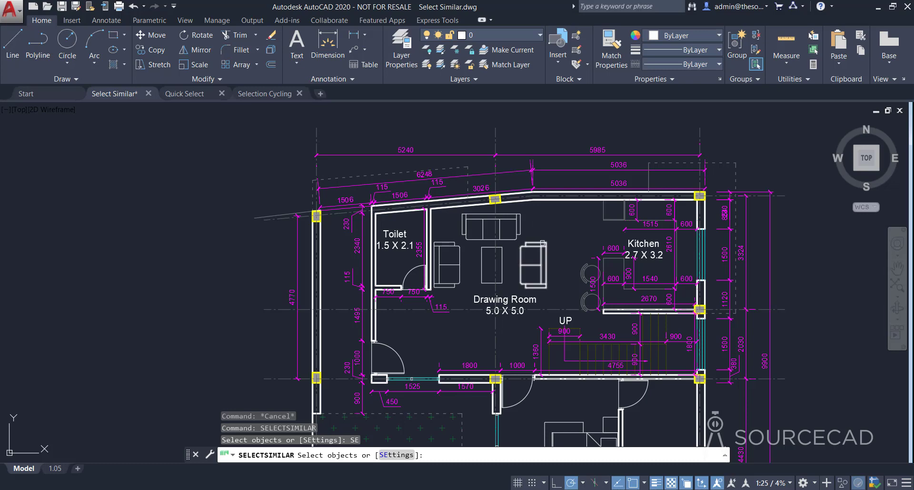
key("Escape")
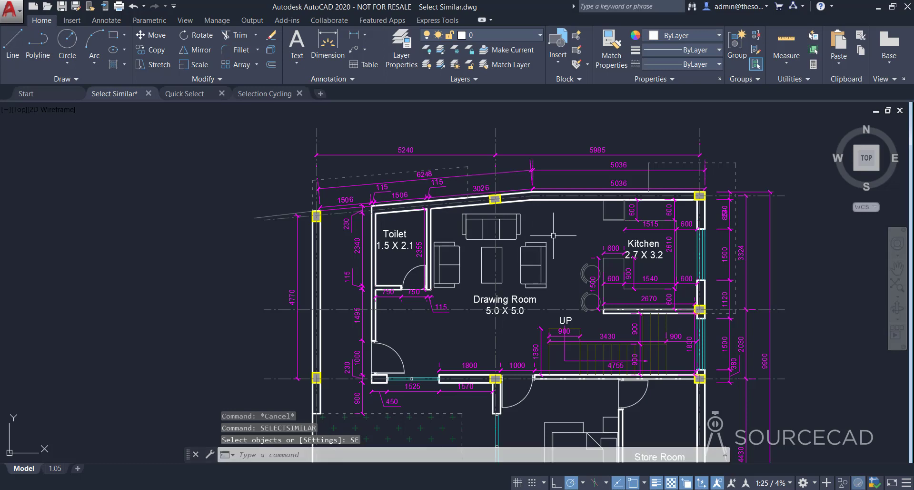
Step: Use the changed criteria to select everything similar to the sofa east of the drawing room table
left_click(533, 257)
right_click(555, 226)
left_click(637, 398)
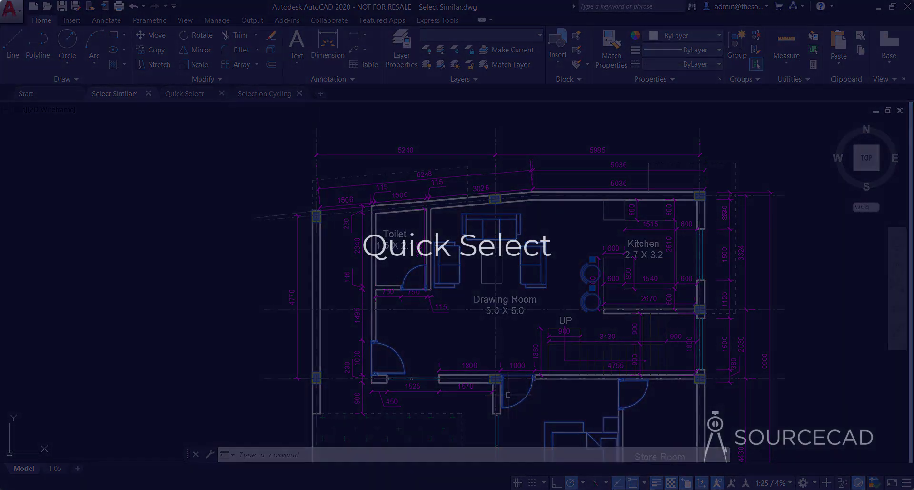
Step: Switch to the Quick Select drawing, and open the Quick Select dialog to view its options before closing it
left_click(187, 95)
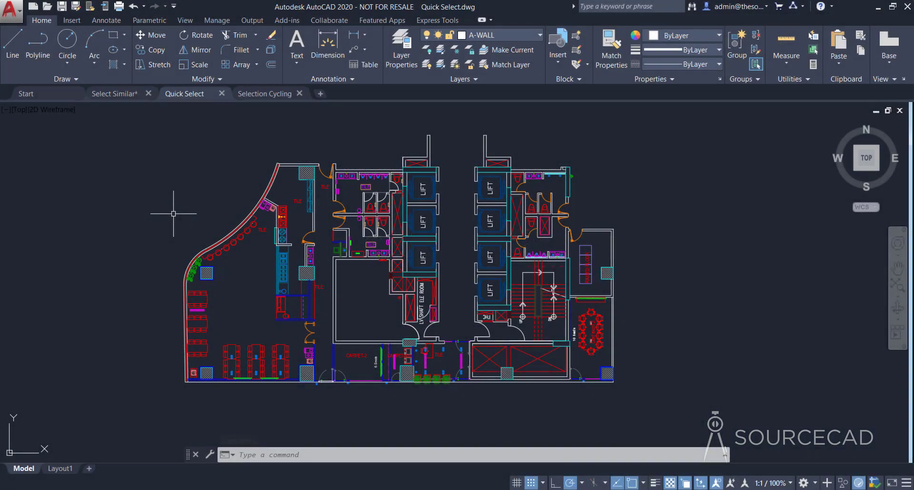
left_click(815, 38)
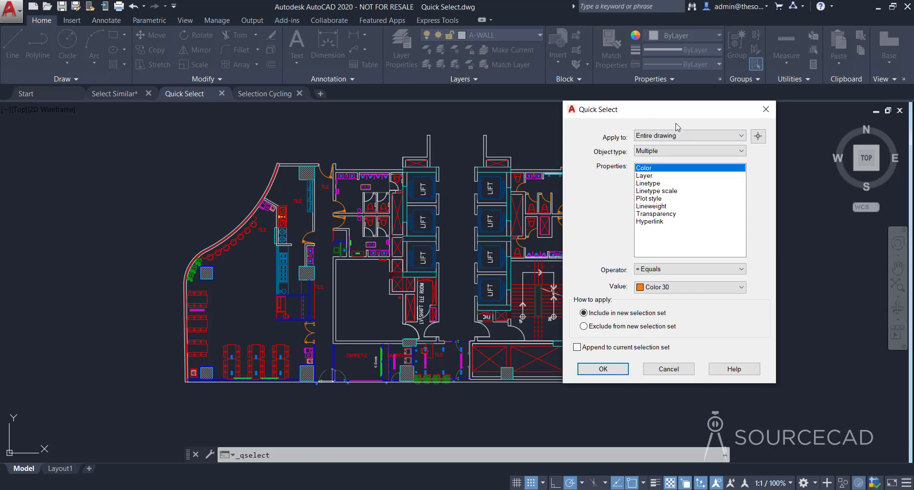
left_click(767, 109)
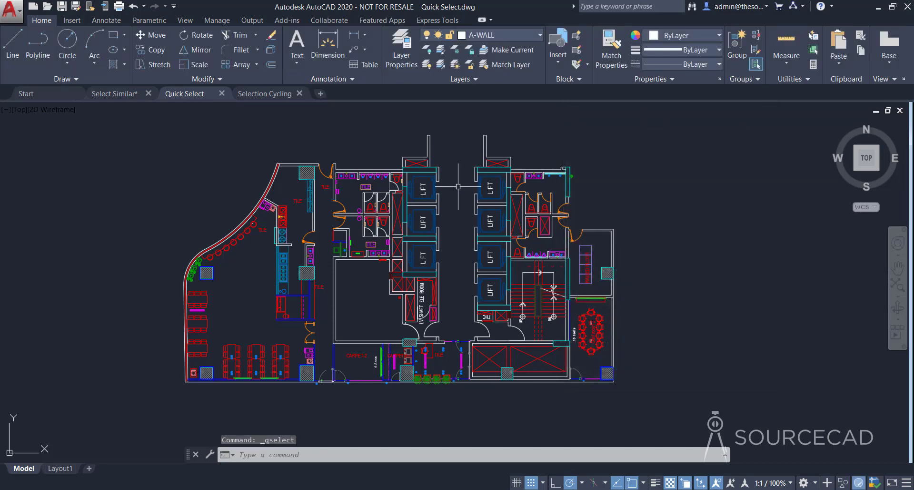
Step: Select all text similar to the northwest LIFT label, examine the selected text around the bench, and clear the selection
left_click(422, 188)
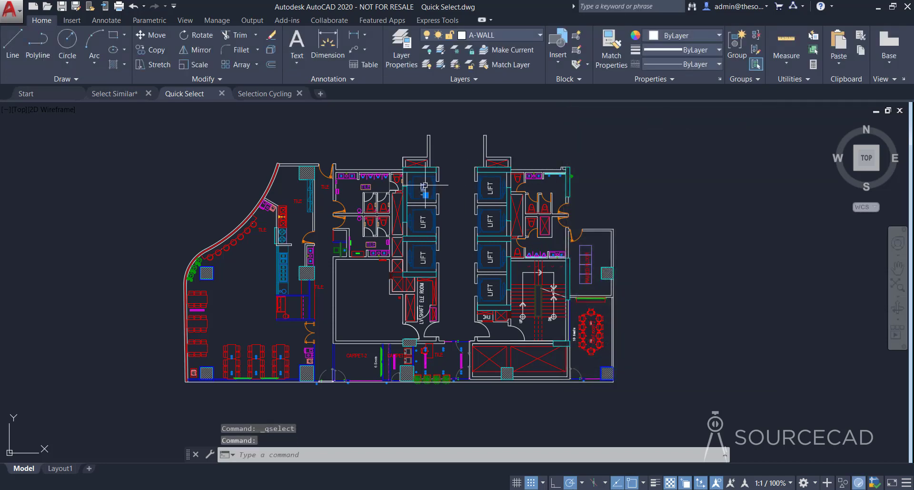
right_click(470, 139)
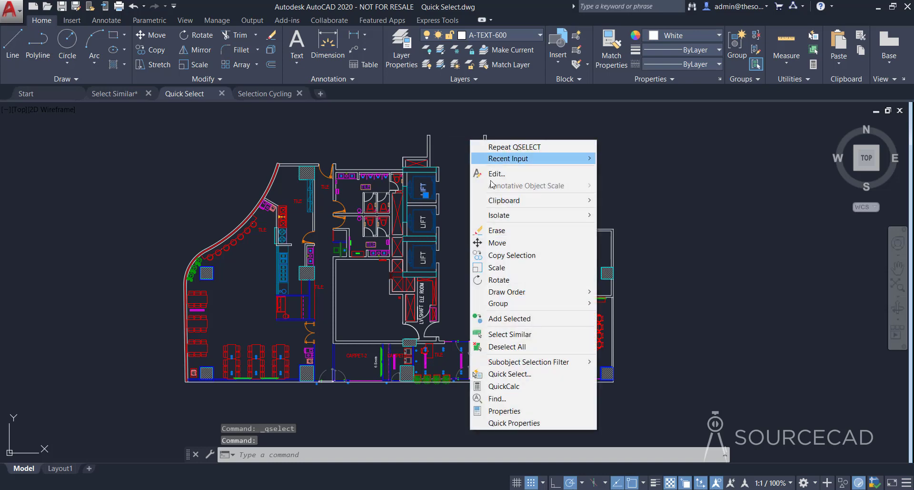
left_click(509, 333)
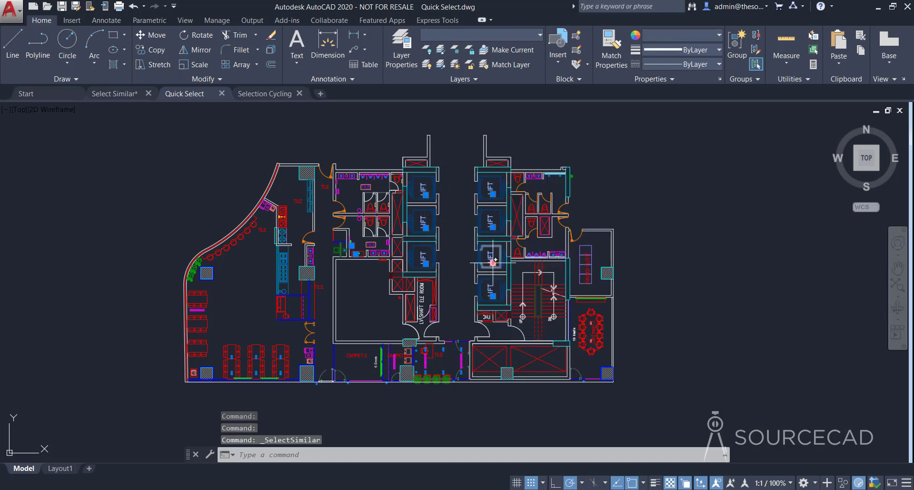
scroll(362, 252, "up", 7)
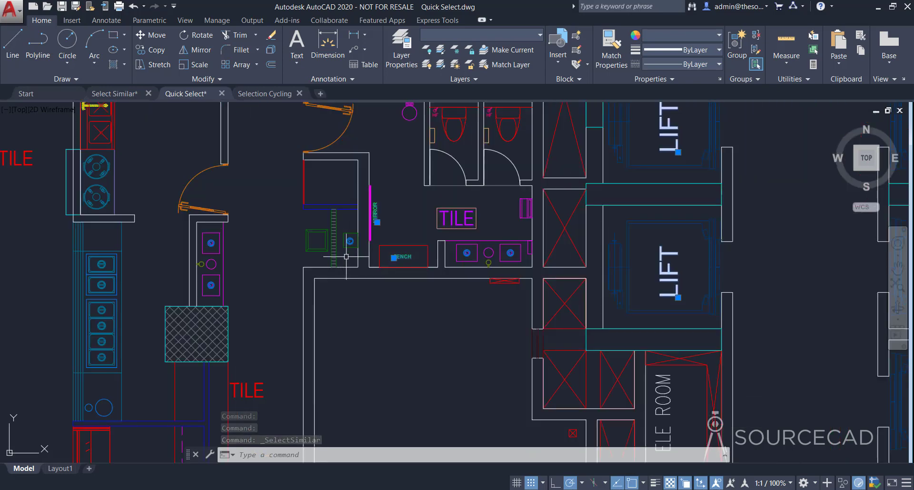
mouse_move(418, 265)
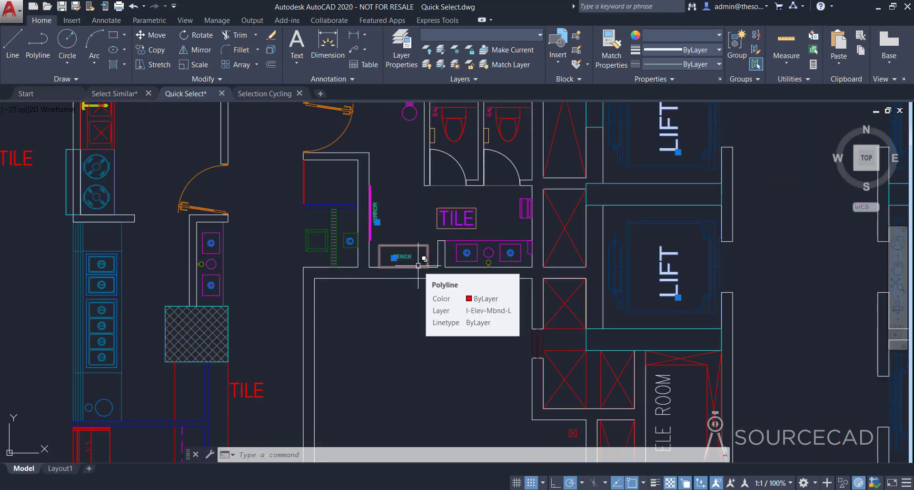
scroll(418, 264, "down", 6)
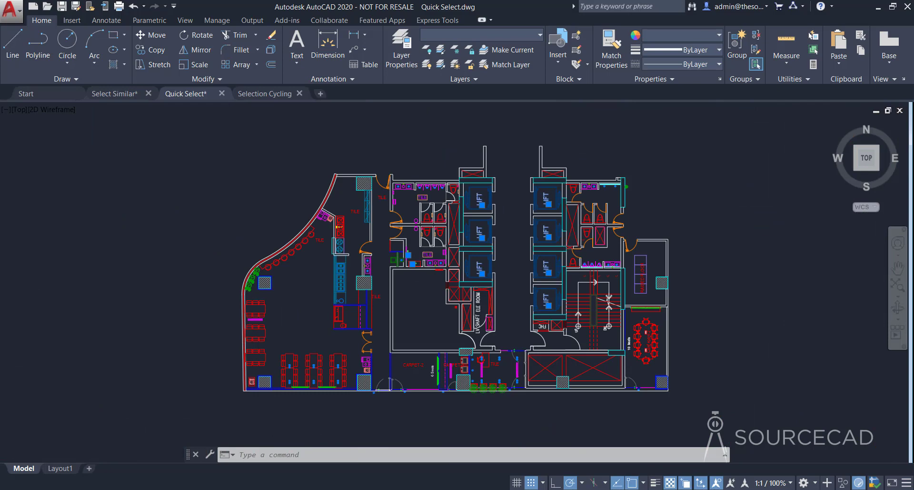
scroll(435, 290, "up", 2)
key("Escape")
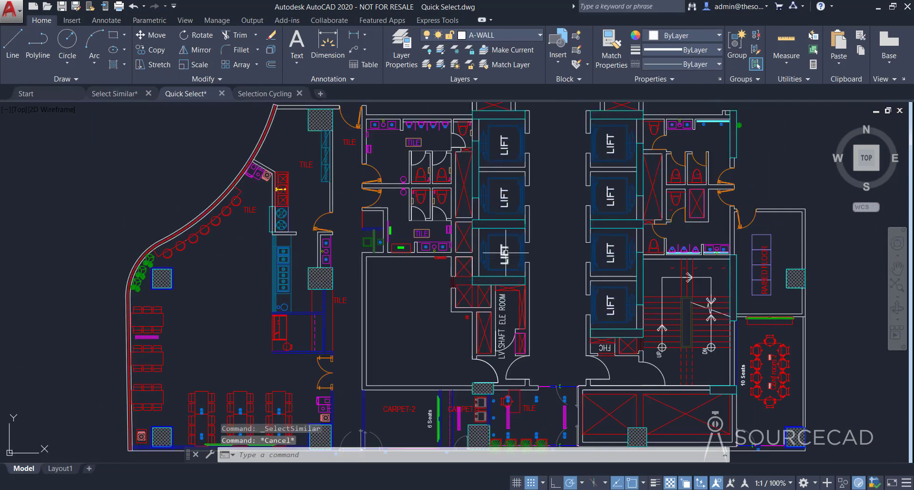
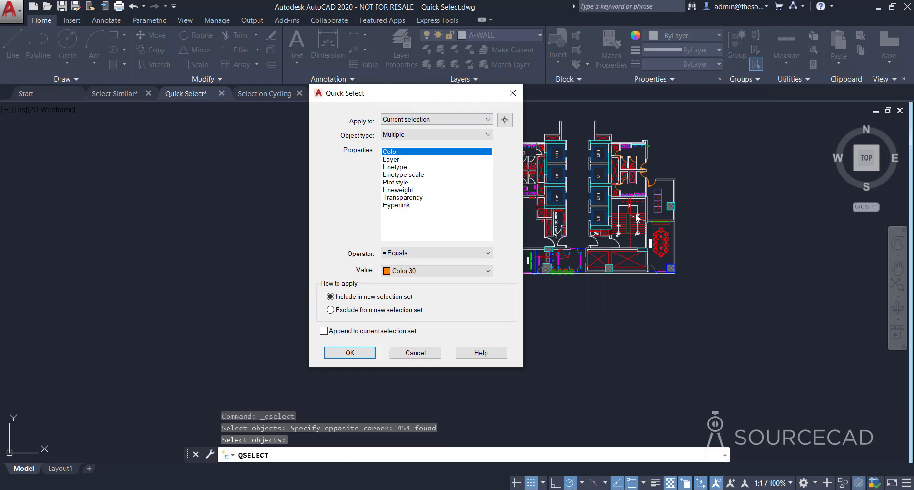
Step: Set Quick Select to filter Text objects across the entire drawing, and move the dialog off the floor plan
left_click(487, 119)
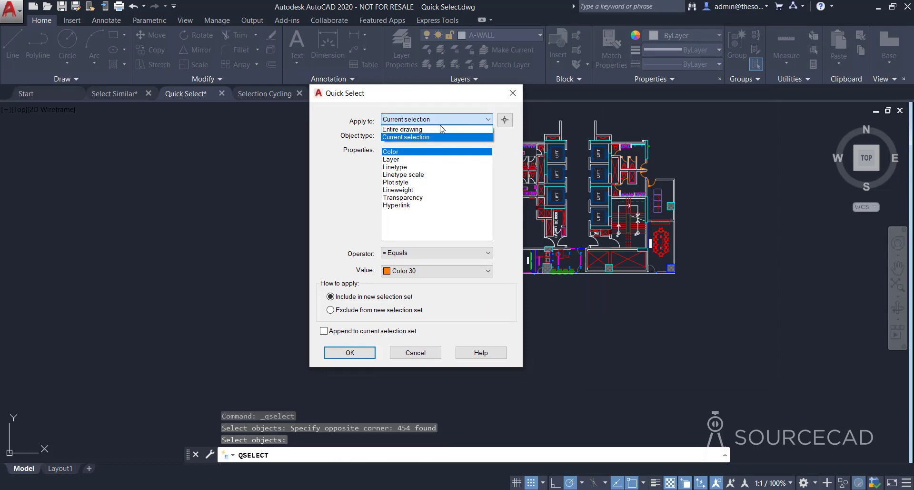
left_click(434, 129)
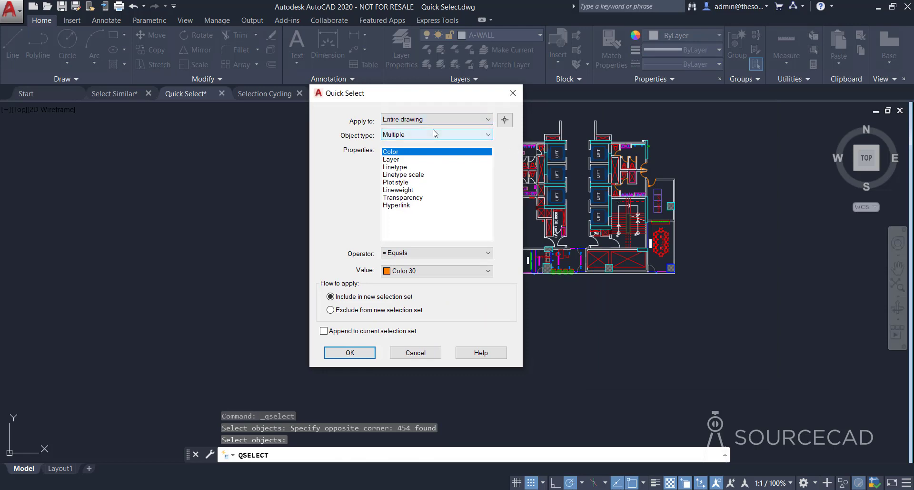
left_click(425, 138)
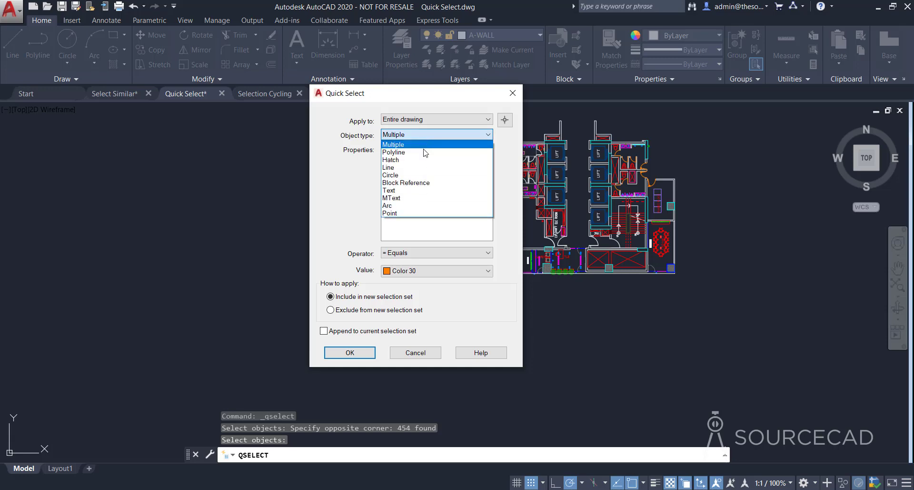
left_click(420, 192)
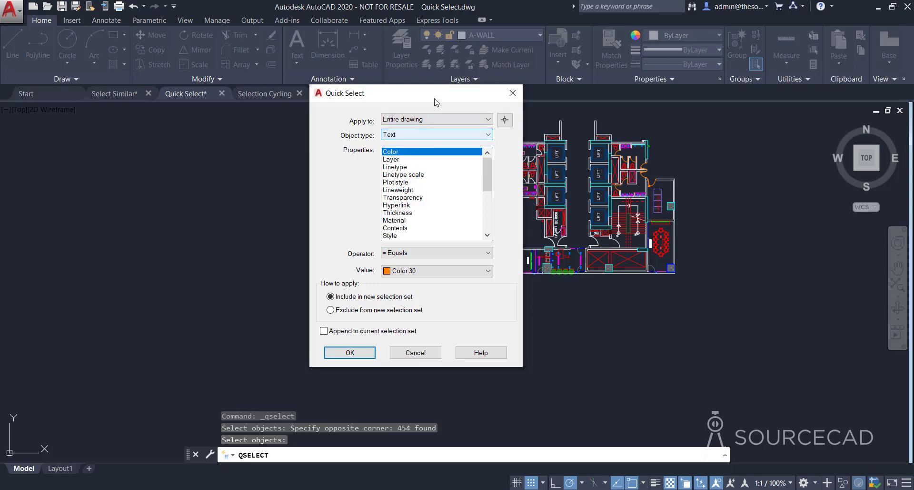
left_click_drag(435, 99, 311, 87)
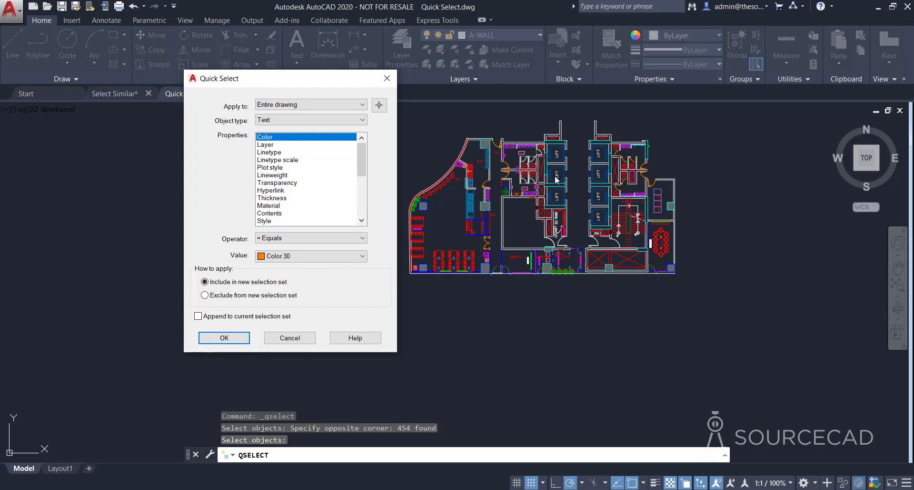
Step: Select all text whose Contents equal "lift", examine the selected labels in the lift shafts, and clear the selection
left_click_drag(362, 160, 363, 180)
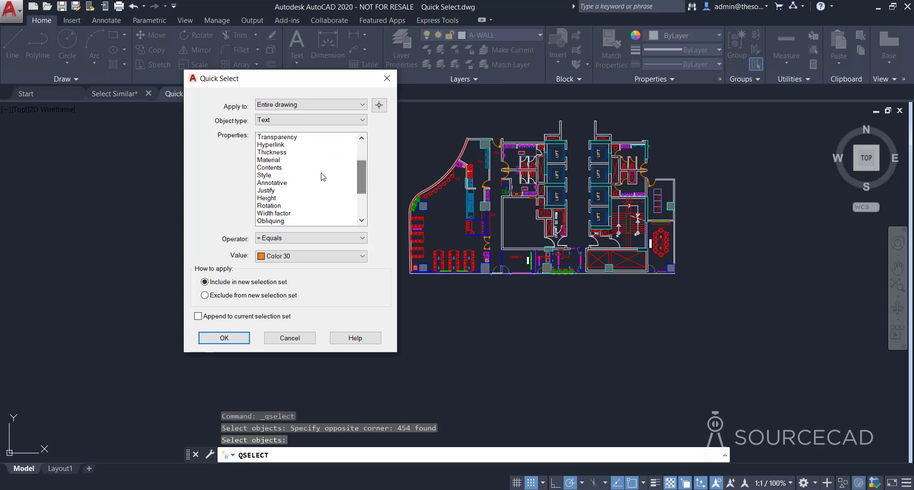
left_click(275, 168)
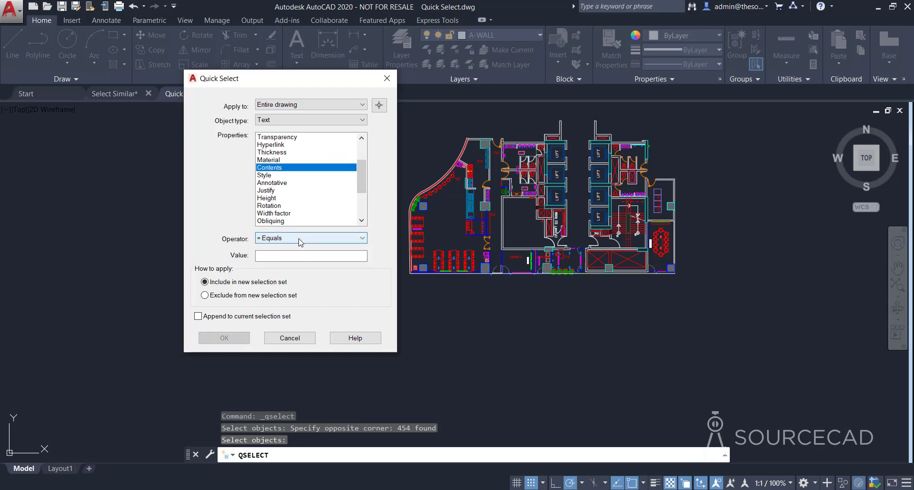
left_click(278, 257)
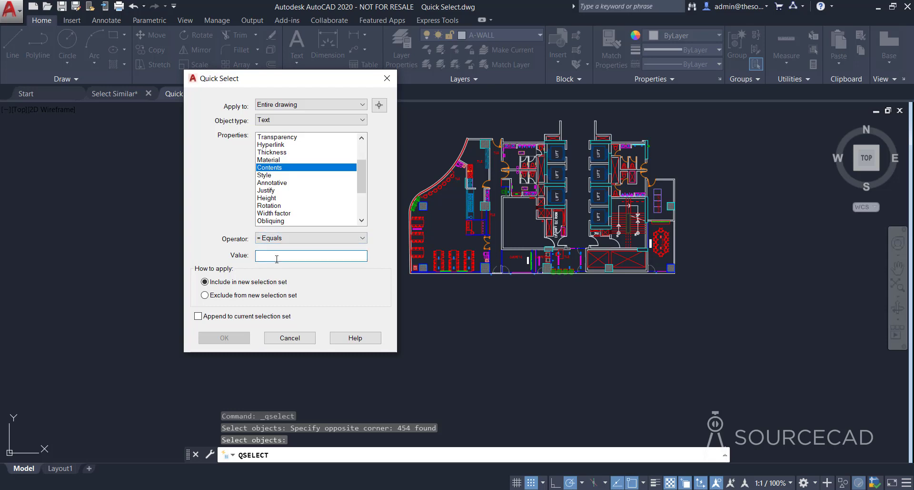
type("lift")
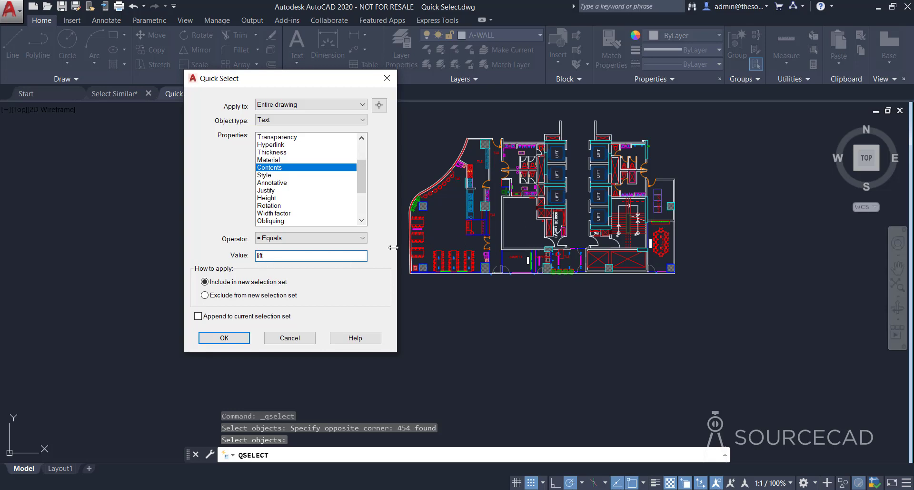
left_click(236, 339)
scroll(510, 267, "up", 4)
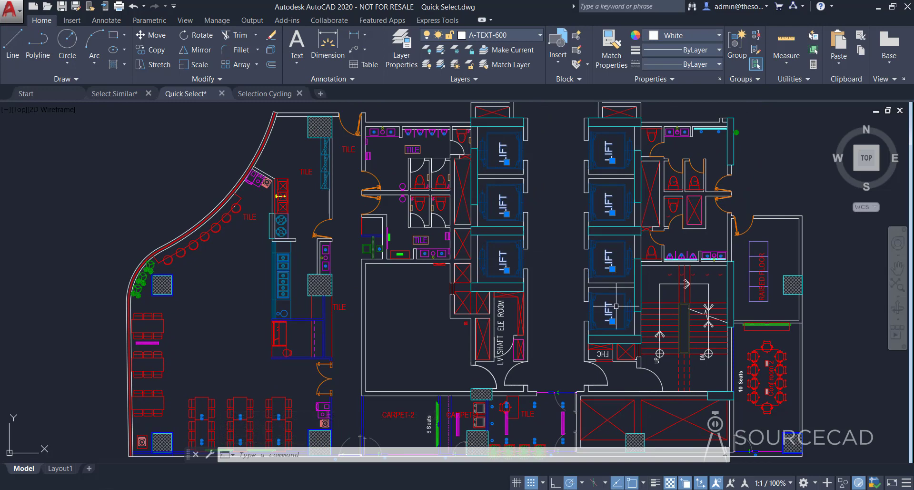
key("Escape")
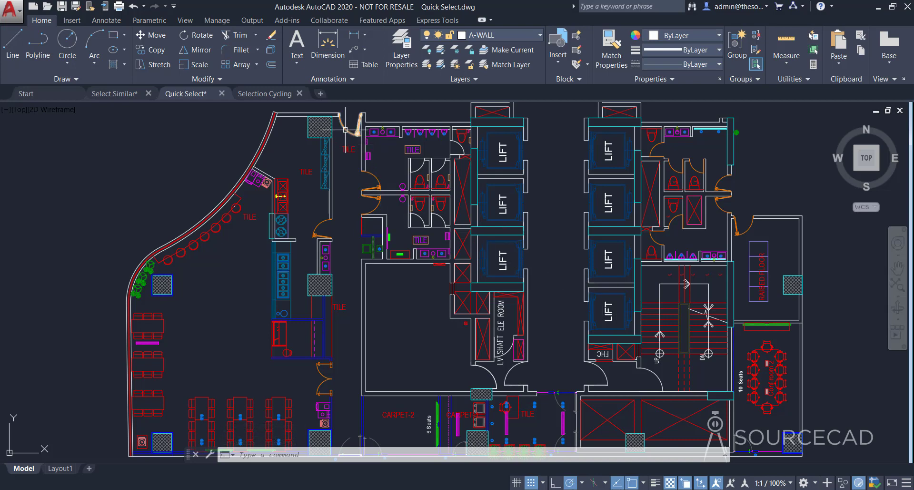
Step: Select everything similar to the orange door beside the northern TILE label, and clear the selection
mouse_move(346, 129)
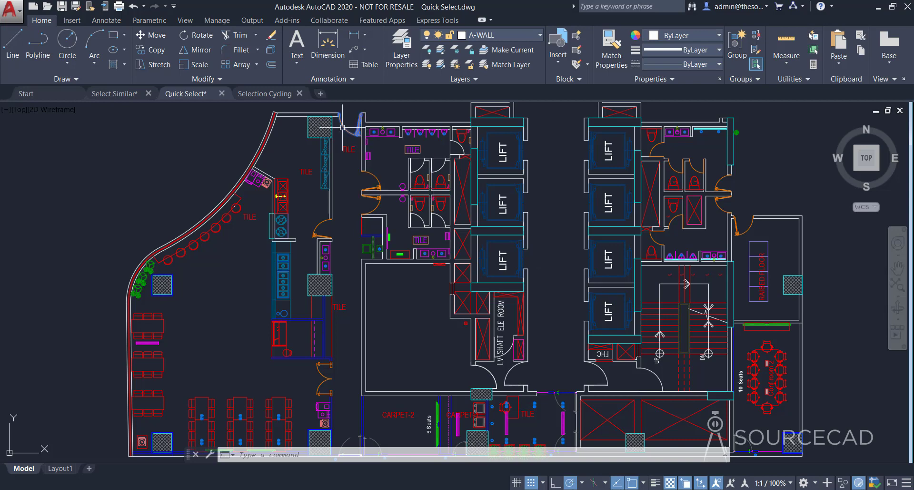
left_click(343, 127)
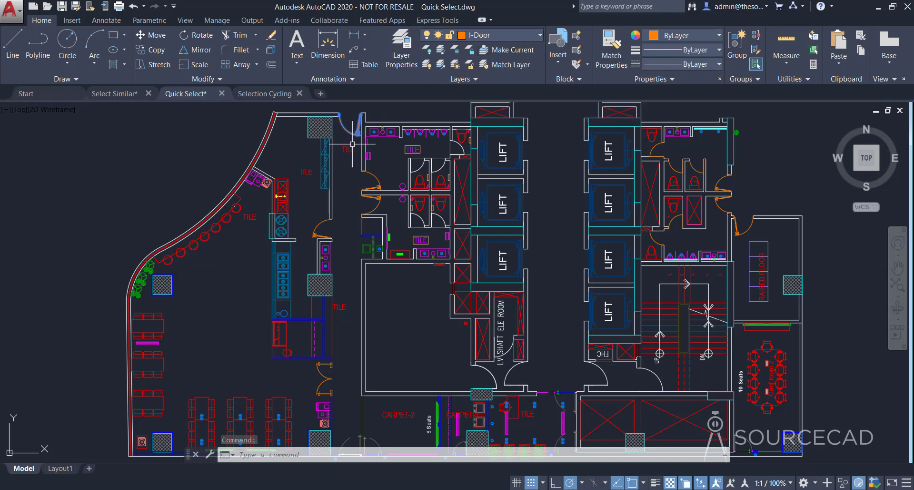
right_click(348, 126)
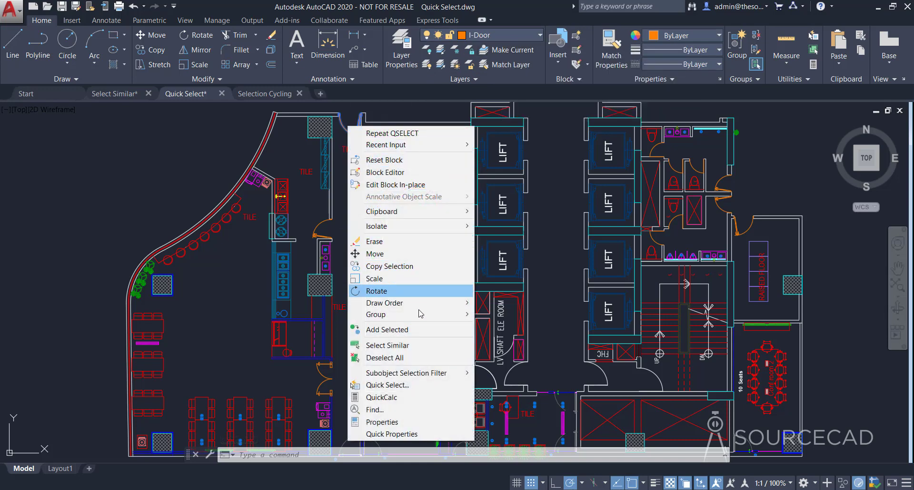
left_click(381, 344)
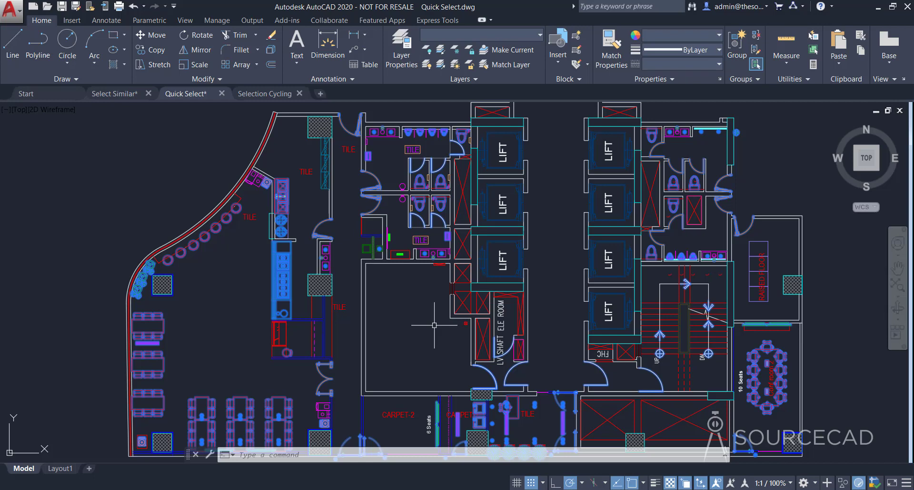
key("Escape")
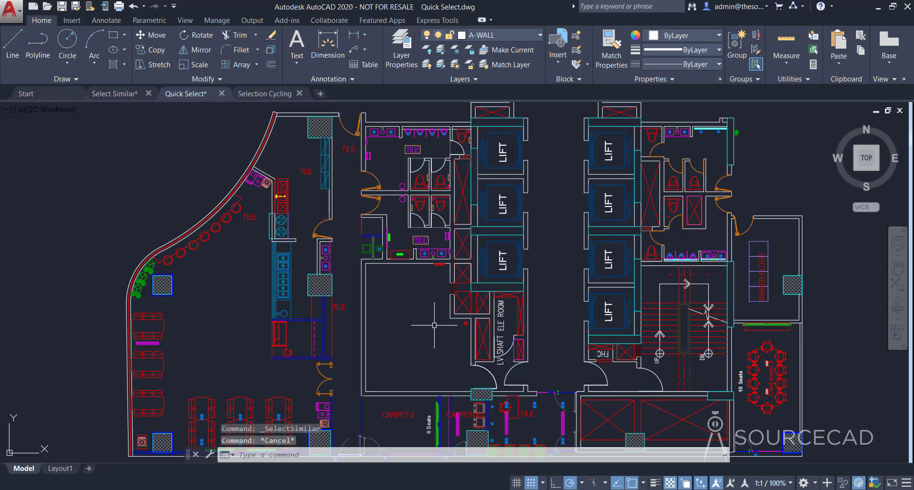
Step: Use Quick Select on the entire drawing to select Block References whose Layer equals I-Door, and clear the selection after examining the doors
left_click(814, 35)
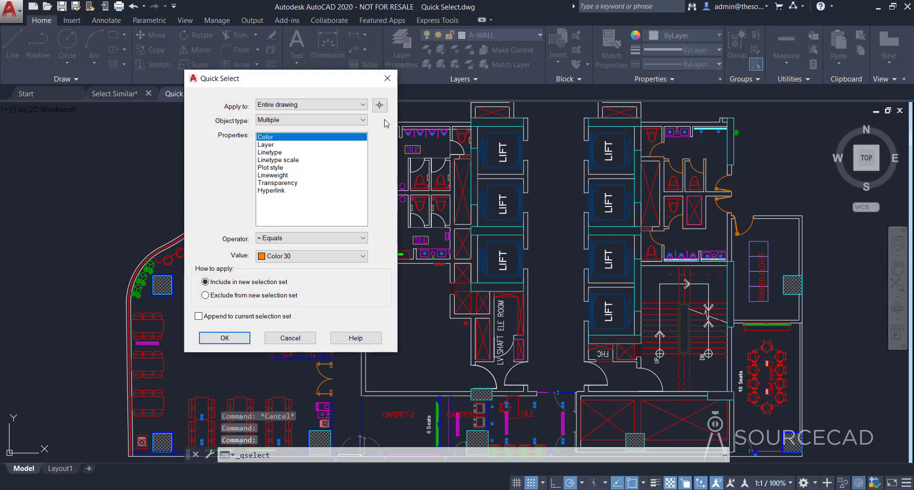
left_click_drag(324, 87, 248, 83)
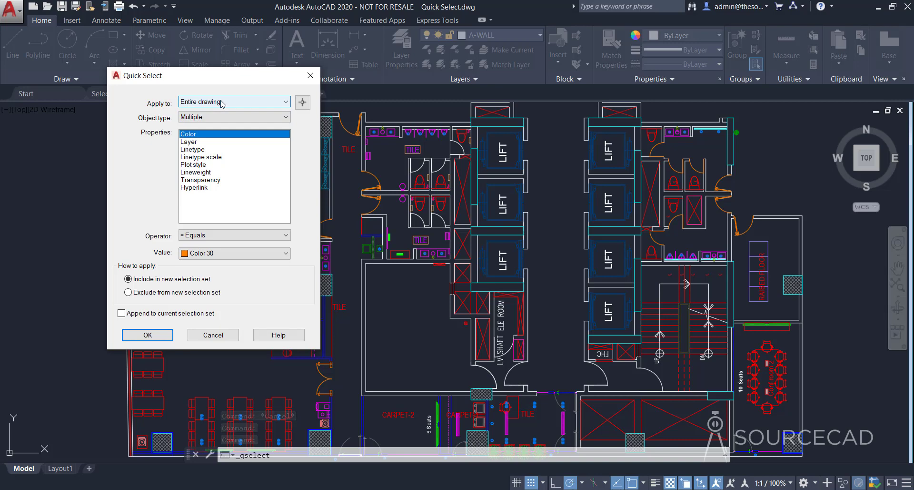
left_click(222, 119)
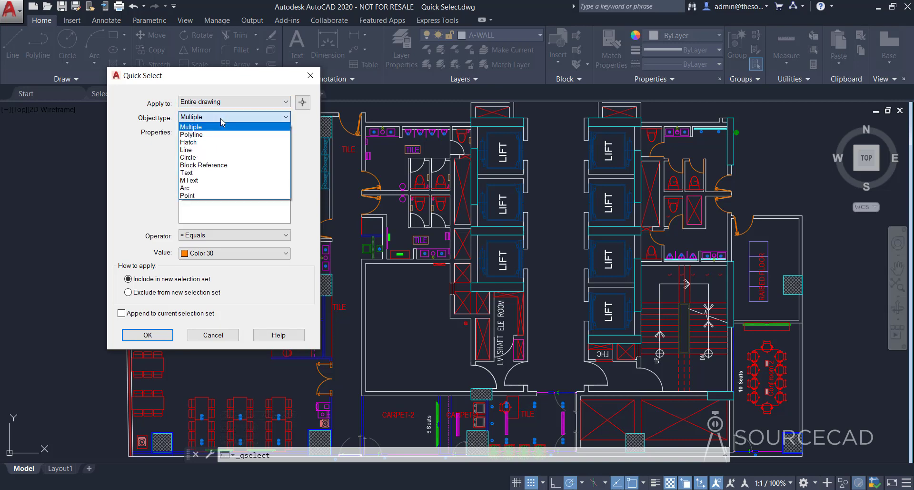
left_click(221, 167)
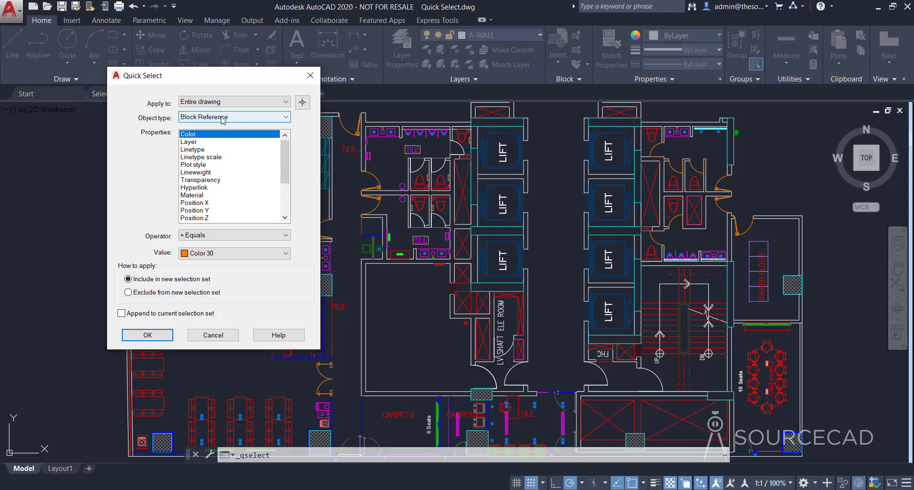
left_click(190, 142)
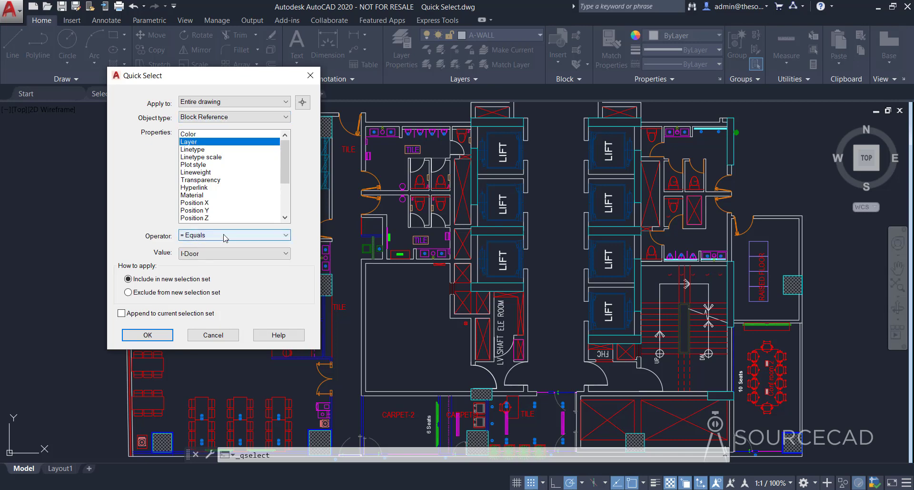
left_click(186, 256)
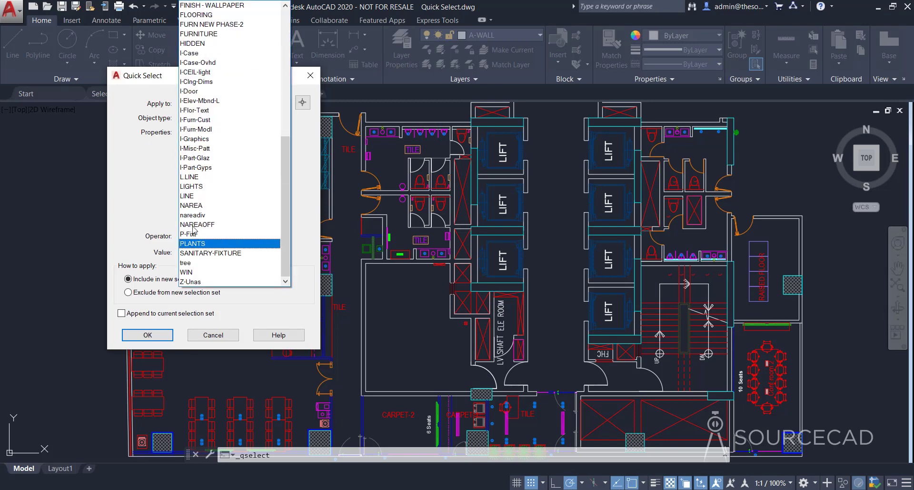
left_click(216, 92)
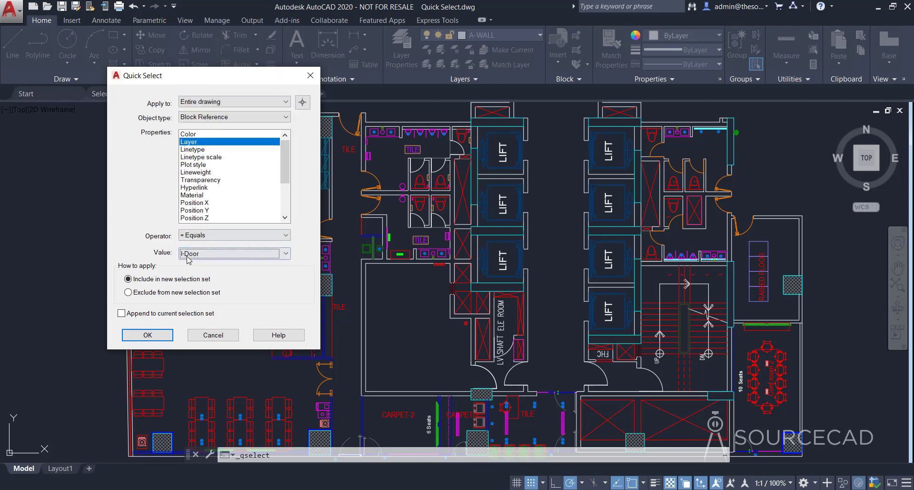
left_click(160, 333)
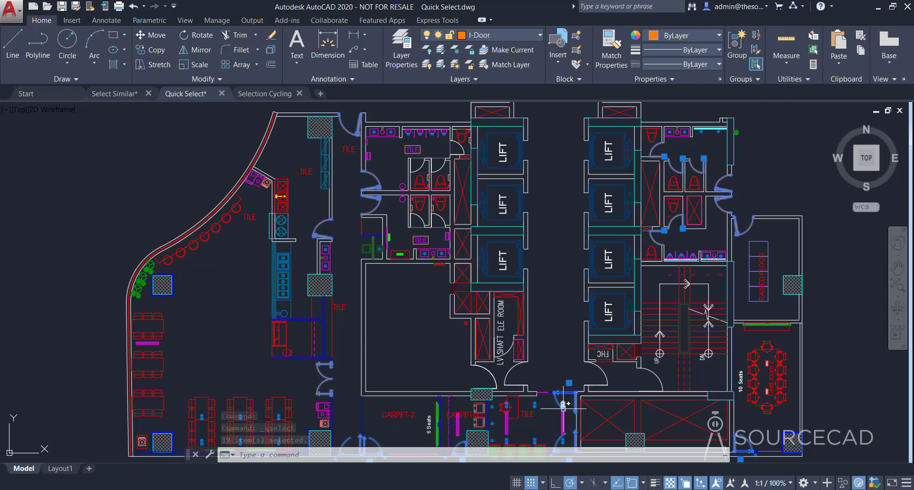
mouse_move(563, 406)
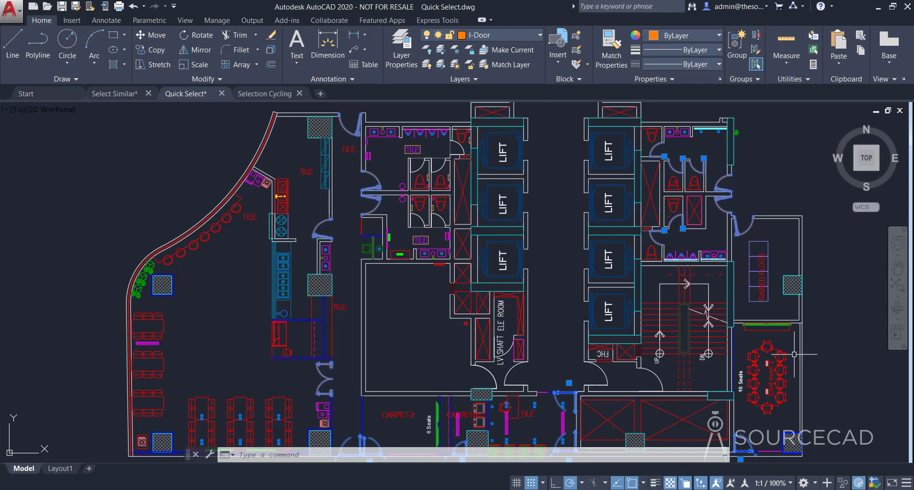
key("Escape")
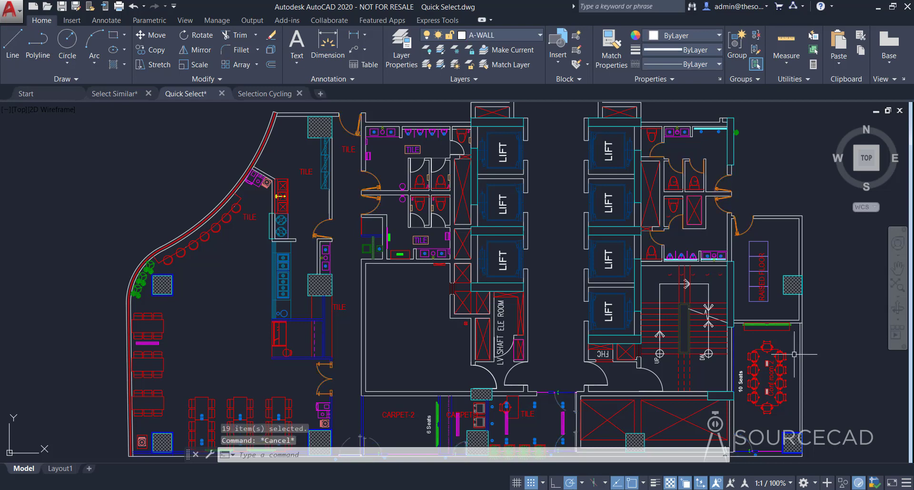
Step: Use Quick Select on the entire drawing to select Circles with Radius greater than 2, and clear the selection
left_click(815, 39)
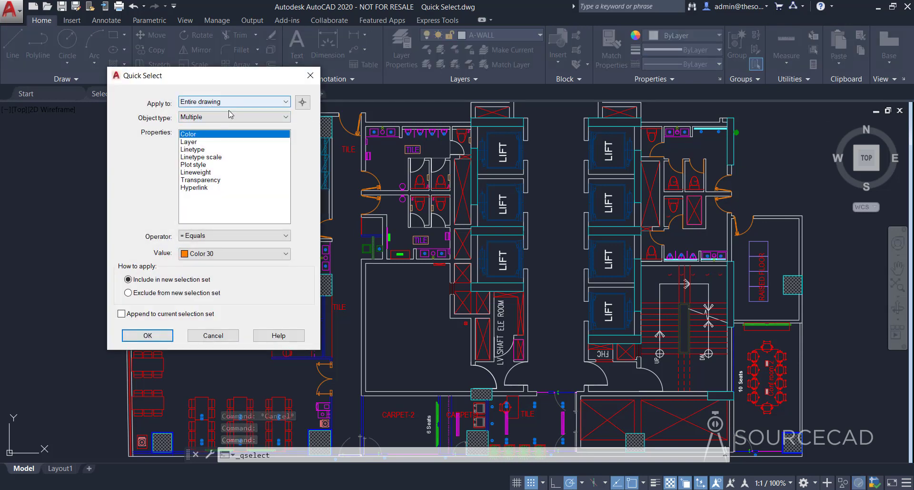
left_click(211, 118)
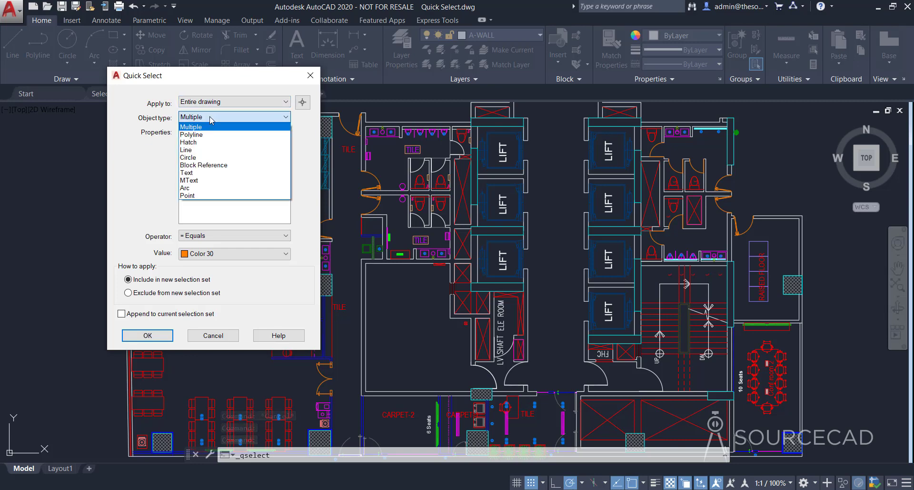
left_click(217, 157)
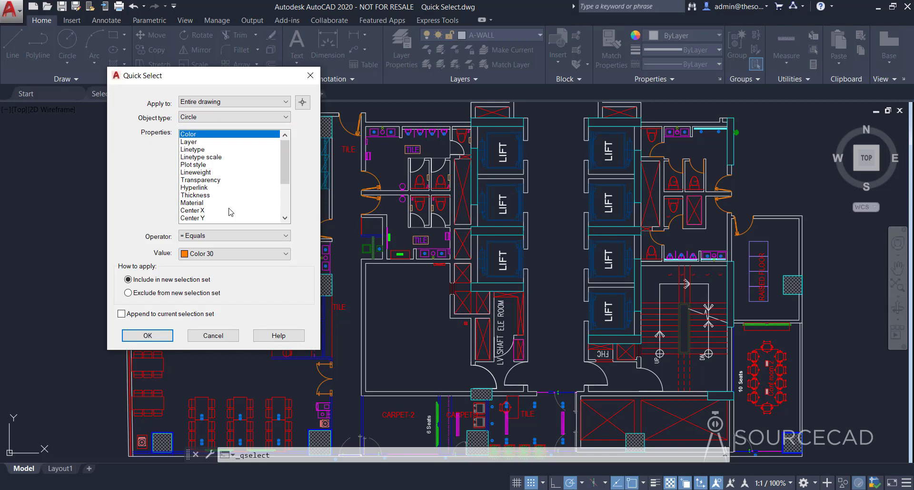
left_click_drag(284, 157, 285, 181)
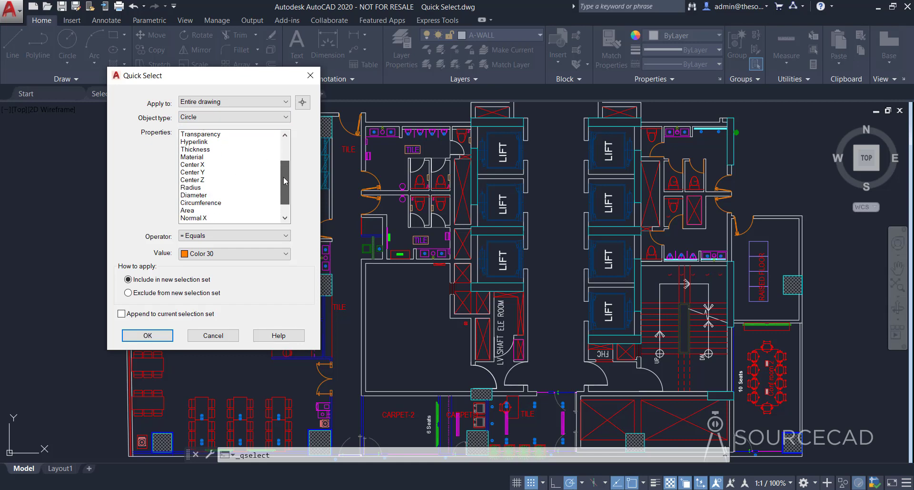
left_click(190, 188)
left_click(196, 236)
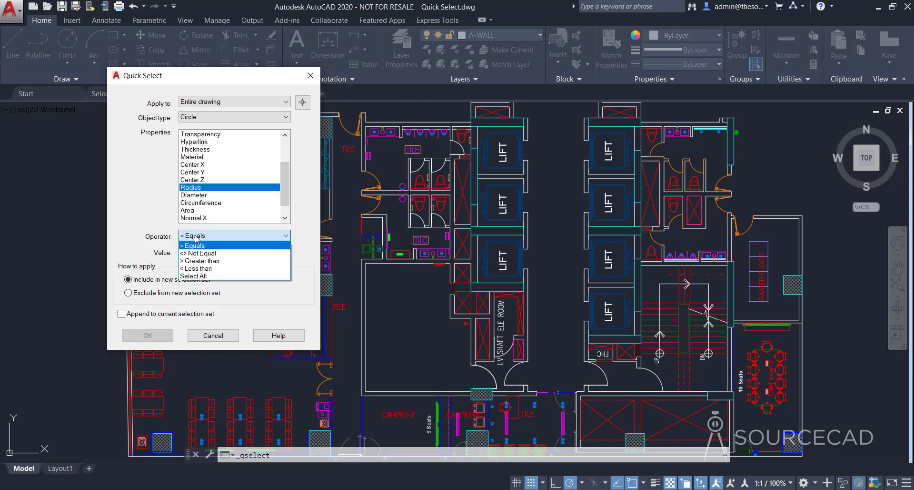
left_click(194, 276)
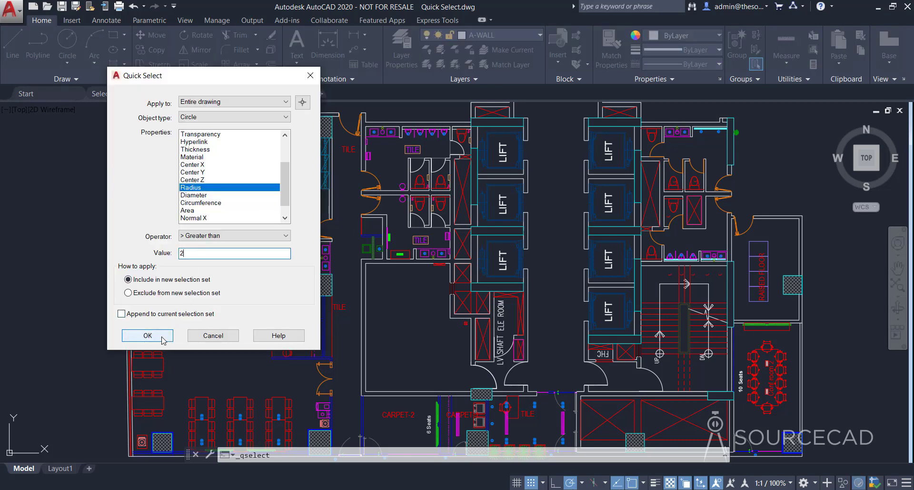
left_click(163, 338)
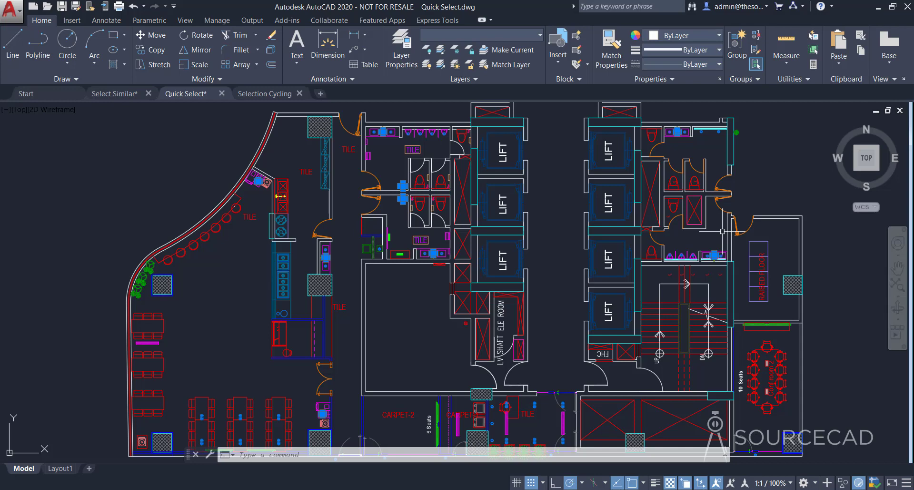
key("Escape")
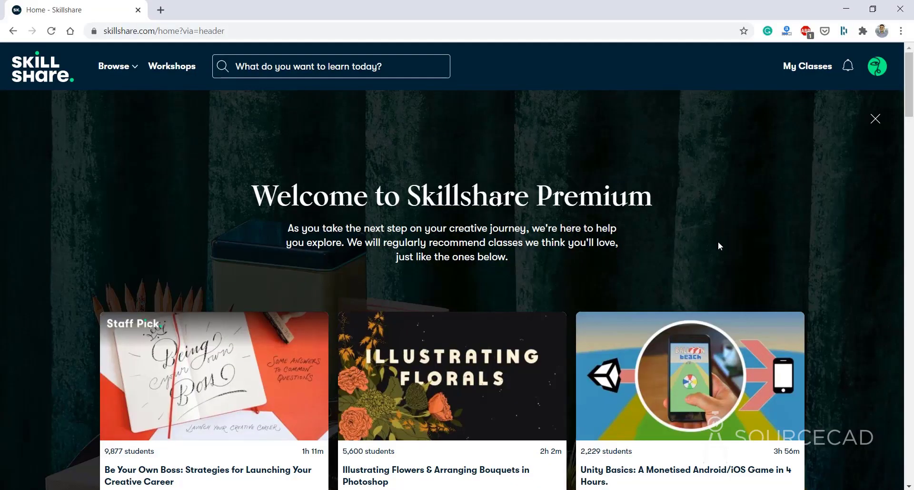
scroll(718, 245, "down", 8)
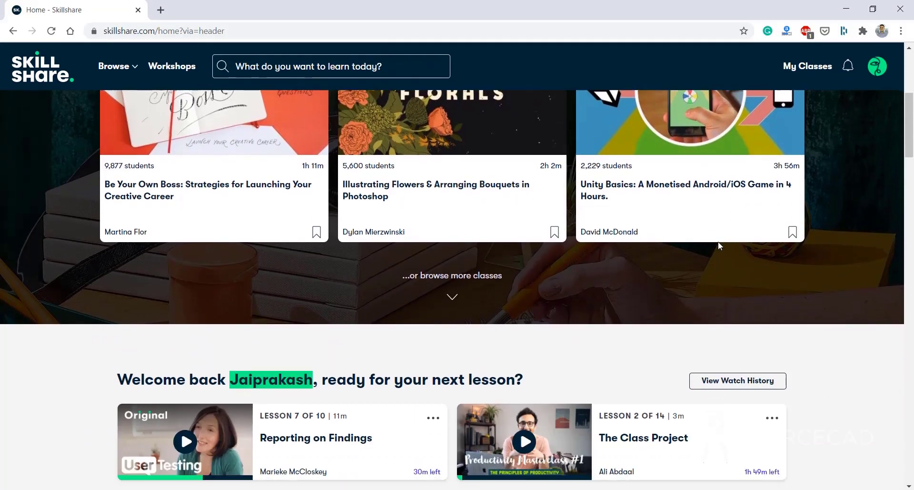
Step: Browse the Skillshare home page's recommended classes, workshops, recommended lists, Trending Now and Best This Month sections
scroll(720, 245, "down", 10)
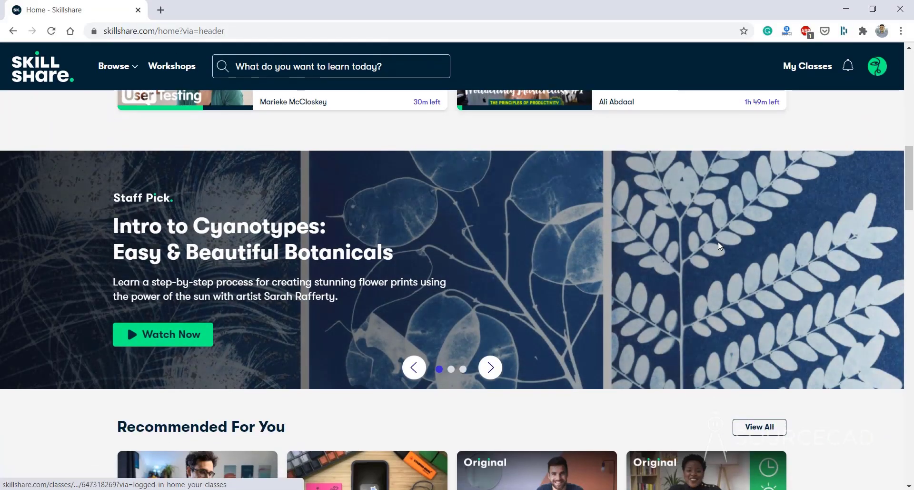
scroll(719, 246, "down", 2)
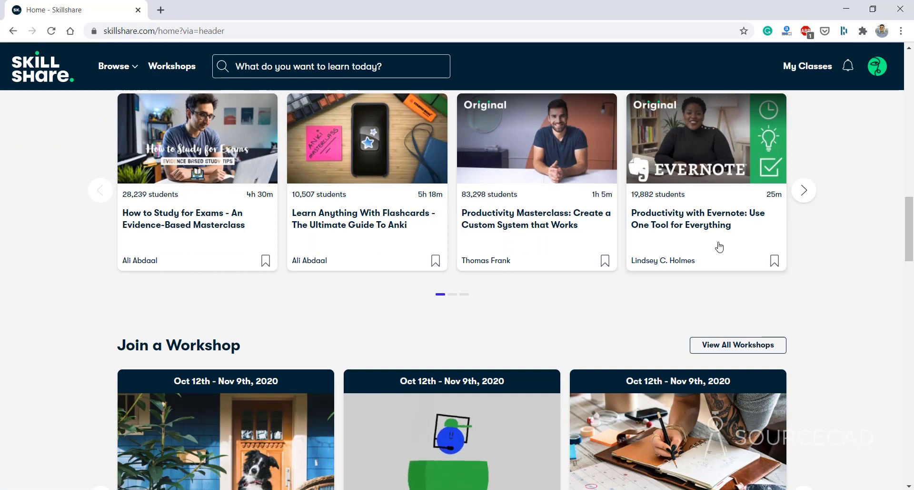
scroll(720, 246, "down", 3)
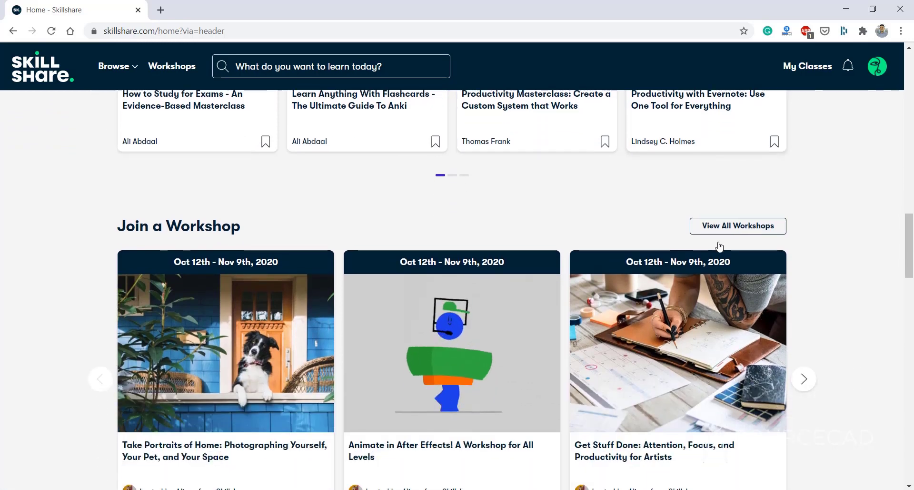
scroll(719, 246, "down", 8)
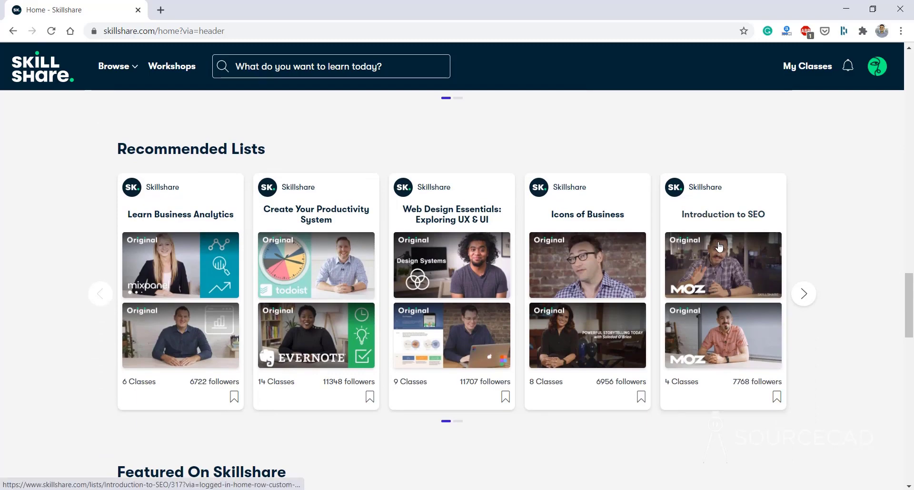
scroll(719, 246, "down", 11)
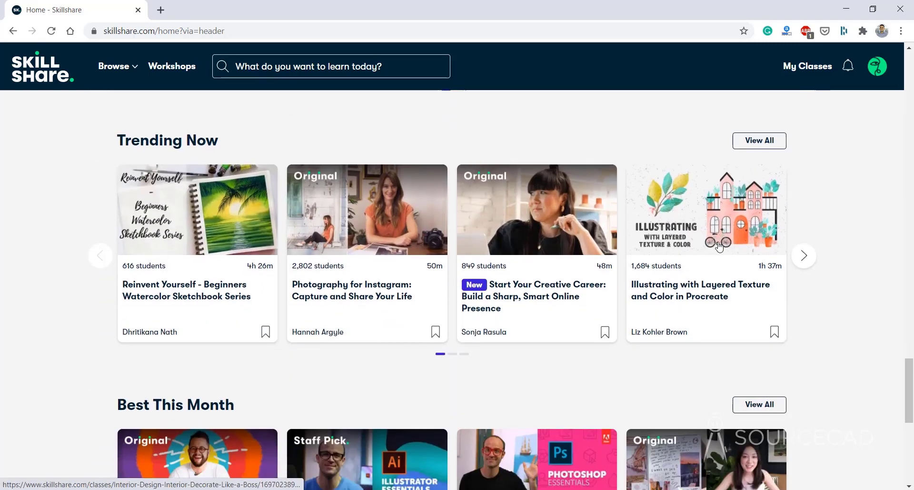
scroll(719, 246, "down", 6)
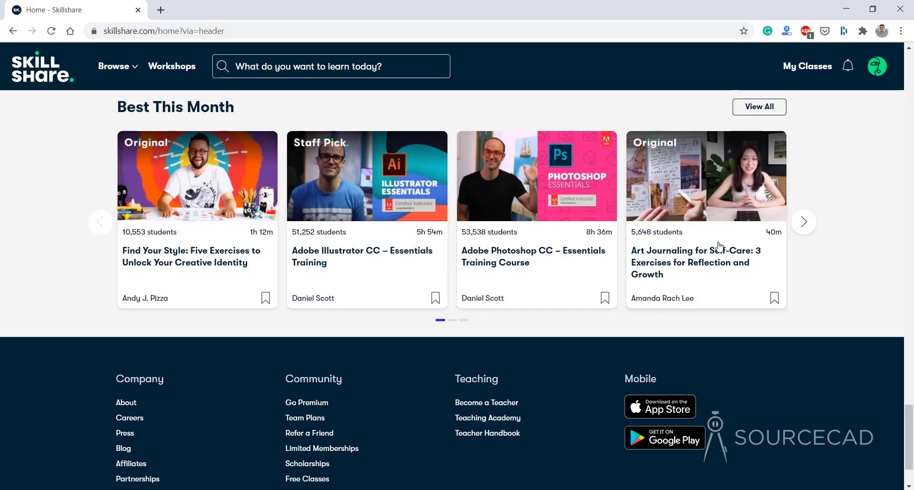
scroll(719, 247, "up", 16)
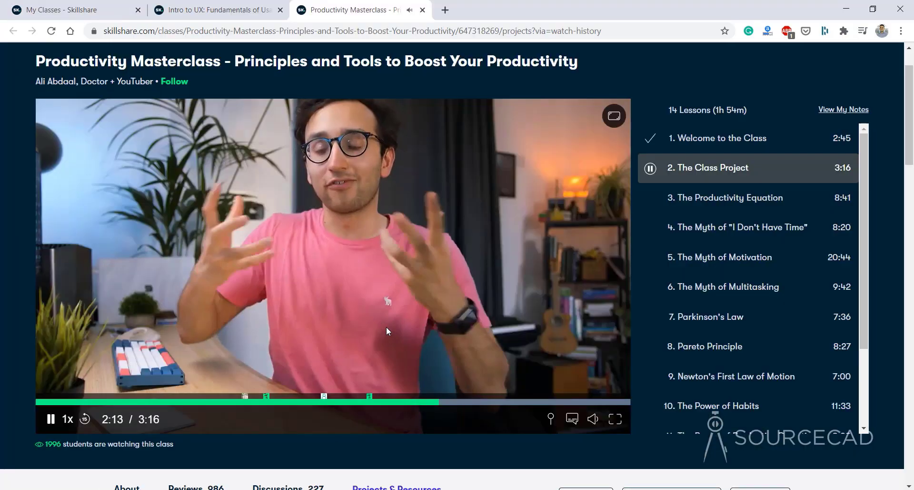
Step: Open the Intro to UX: Fundamentals of Usability class, play the Reporting on Findings lesson, and look over the project description
scroll(387, 326, "up", 2)
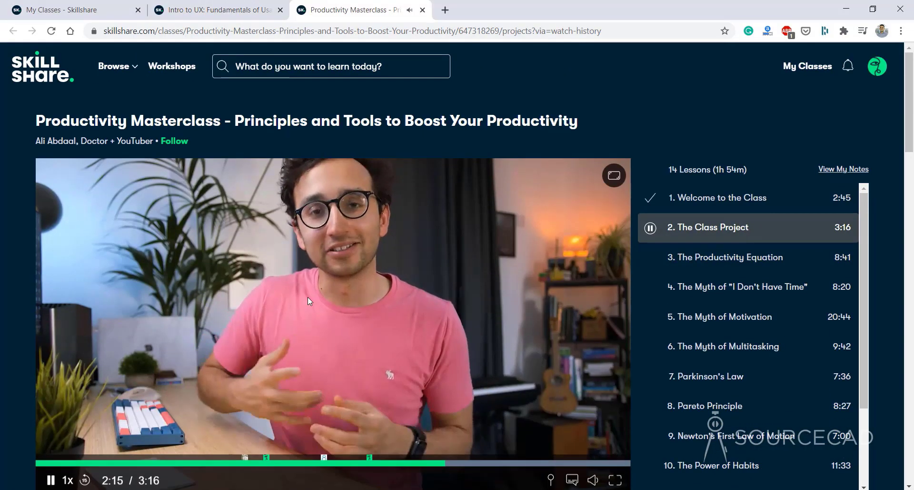
left_click(223, 10)
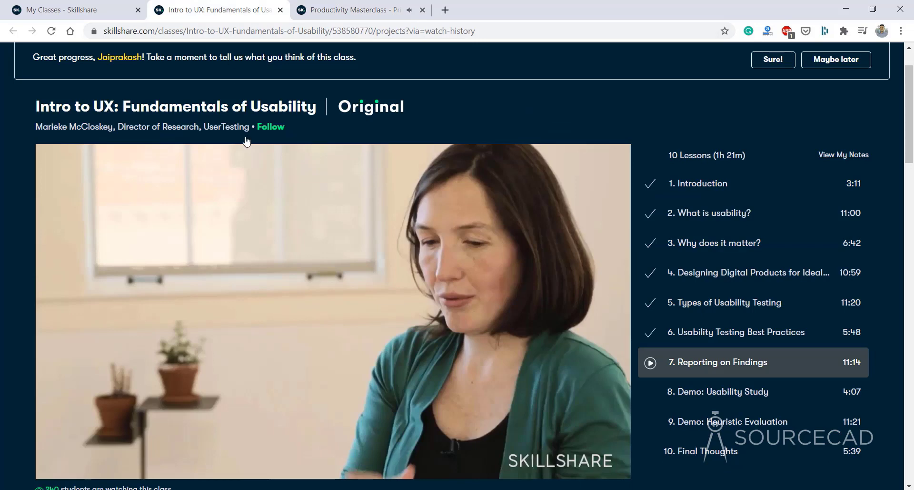
scroll(593, 261, "down", 1)
left_click(492, 282)
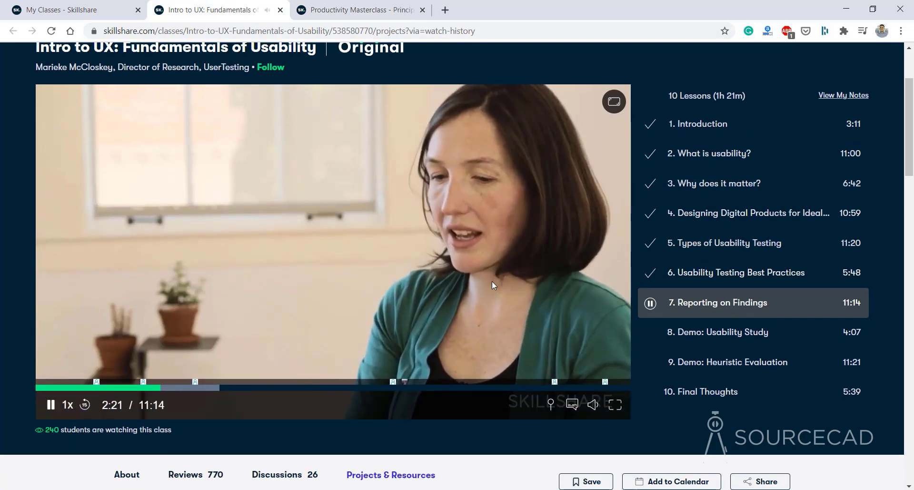
scroll(493, 281, "up", 1)
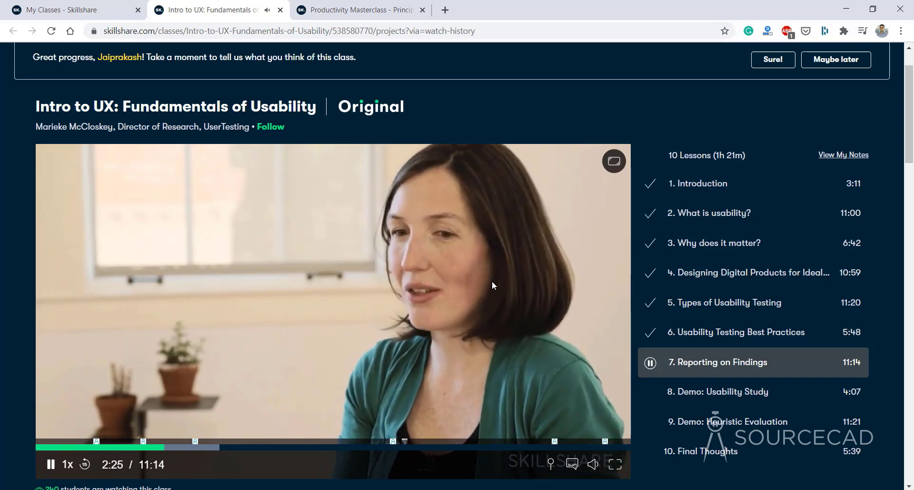
scroll(492, 285, "down", 4)
scroll(494, 285, "down", 2)
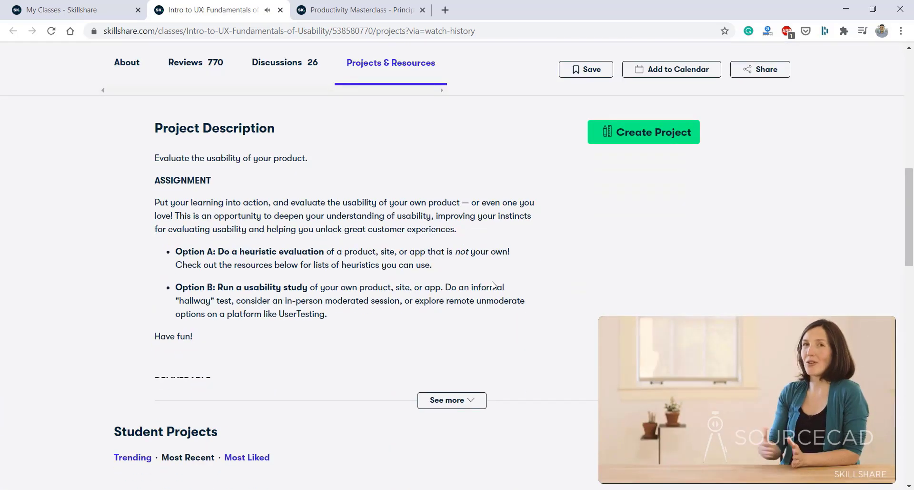
scroll(487, 286, "up", 10)
scroll(487, 282, "up", 1)
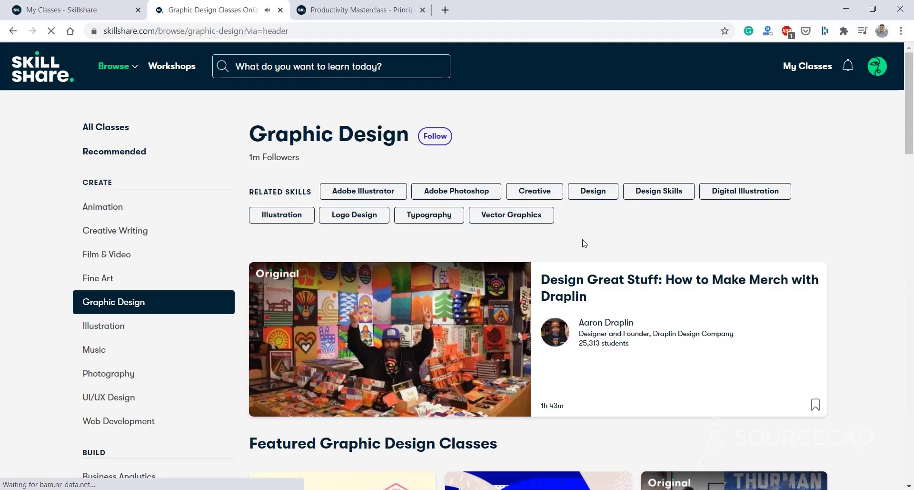
Step: Look through the featured and popular classes in Skillshare's Graphic Design category
scroll(581, 241, "down", 6)
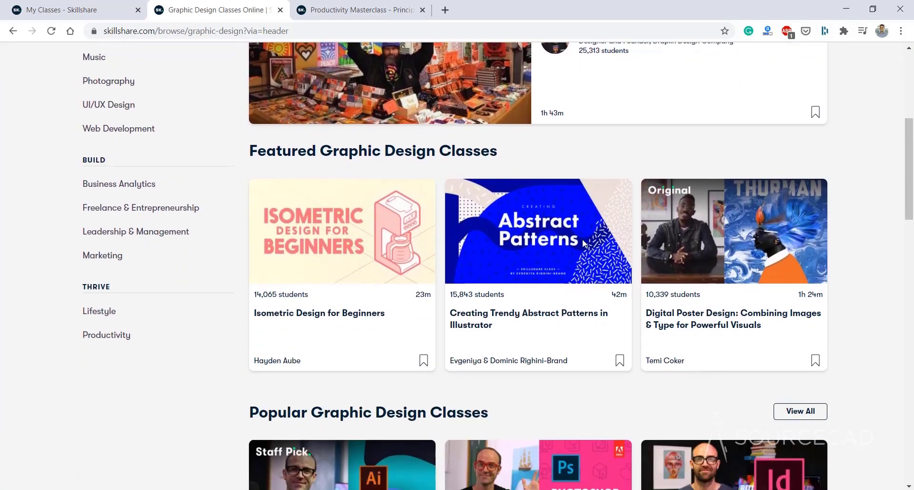
scroll(584, 243, "down", 1)
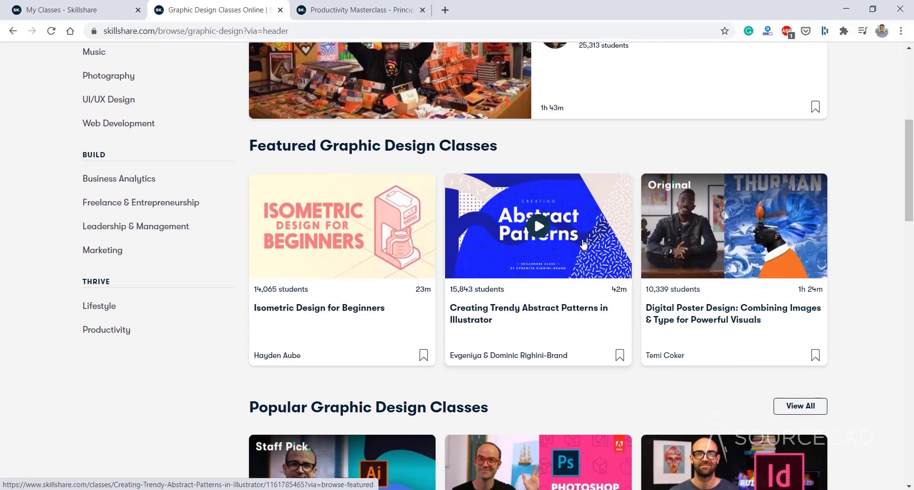
scroll(546, 254, "down", 10)
scroll(448, 269, "down", 4)
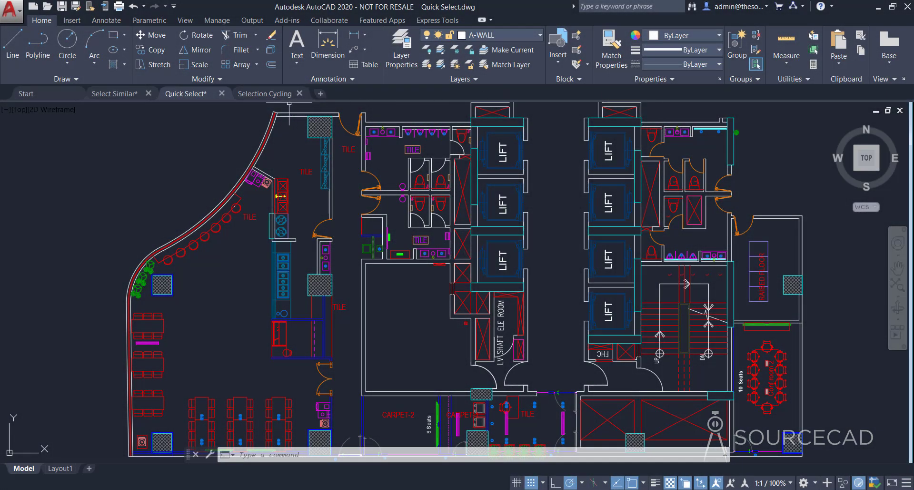
Step: Switch to the Selection Cycling drawing in AutoCAD and turn selection cycling off
left_click(267, 96)
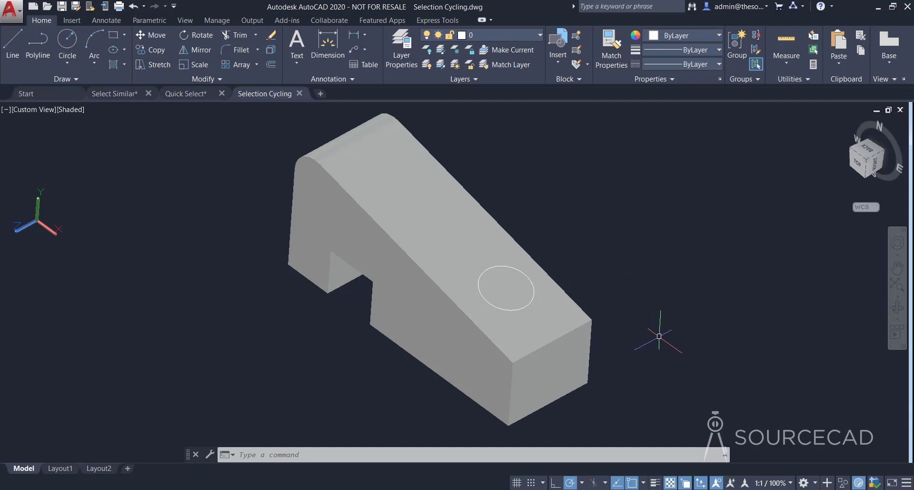
left_click(685, 483)
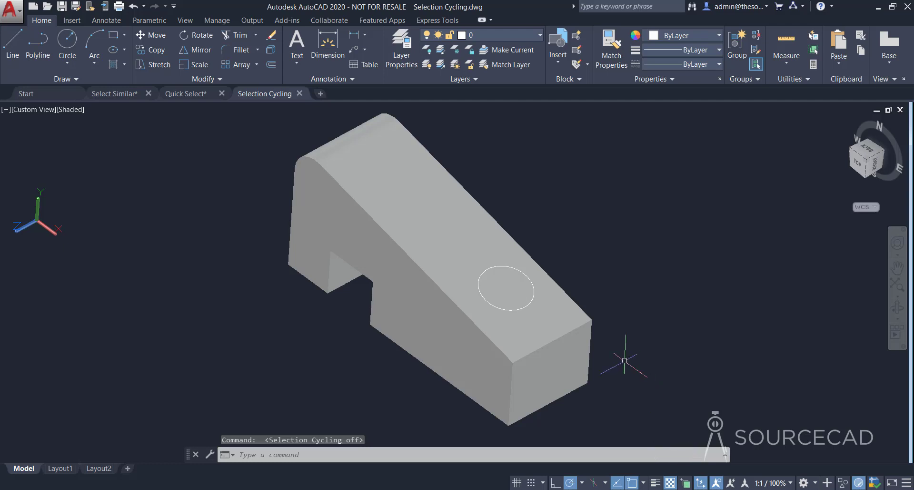
Step: Try to select the circle on the solid's sloped face without selection cycling, and clear the selection
left_click(523, 273)
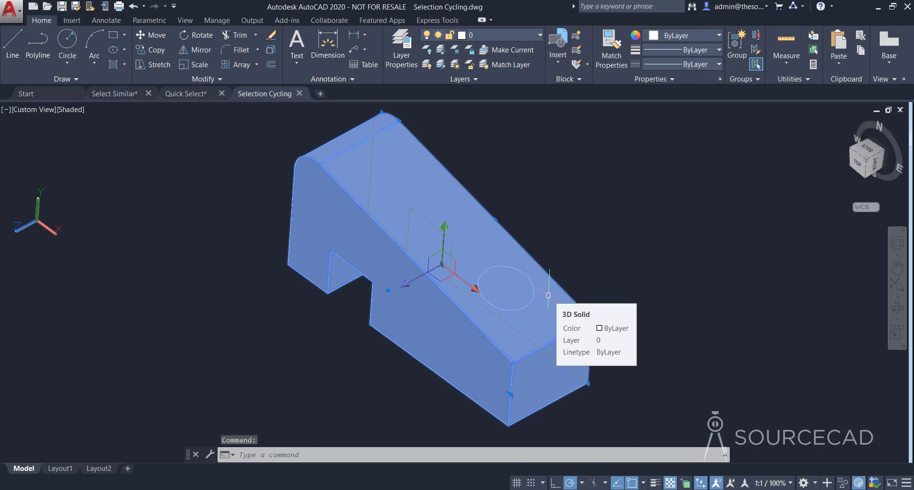
key("ctrl+w")
key("Escape")
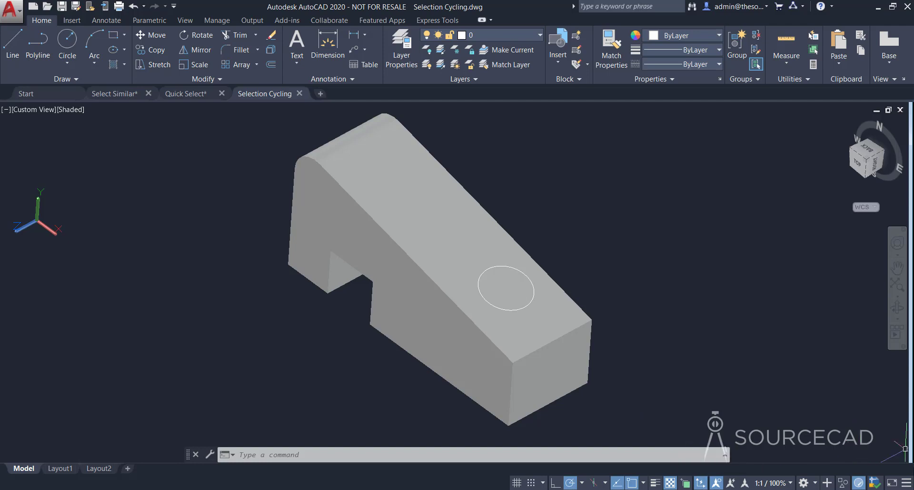
Step: Check the Selection Cycling entry in the status bar customization options and turn selection cycling on
left_click(906, 482)
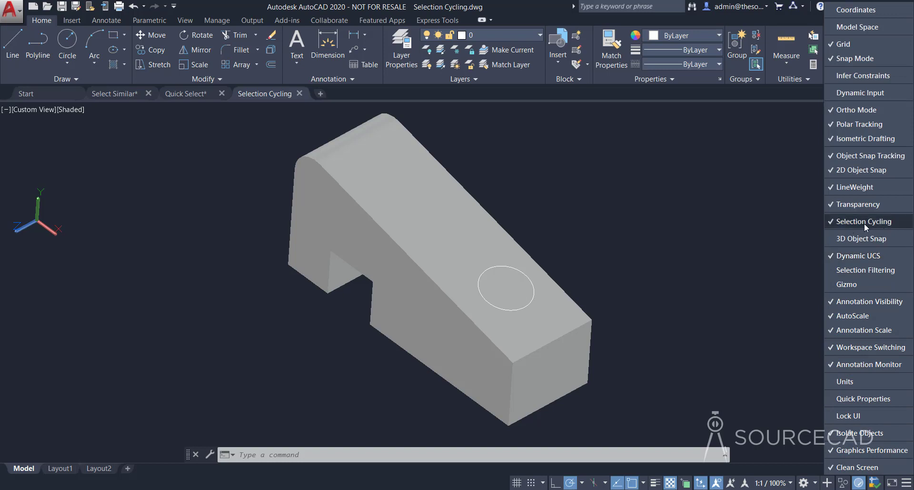
left_click(785, 242)
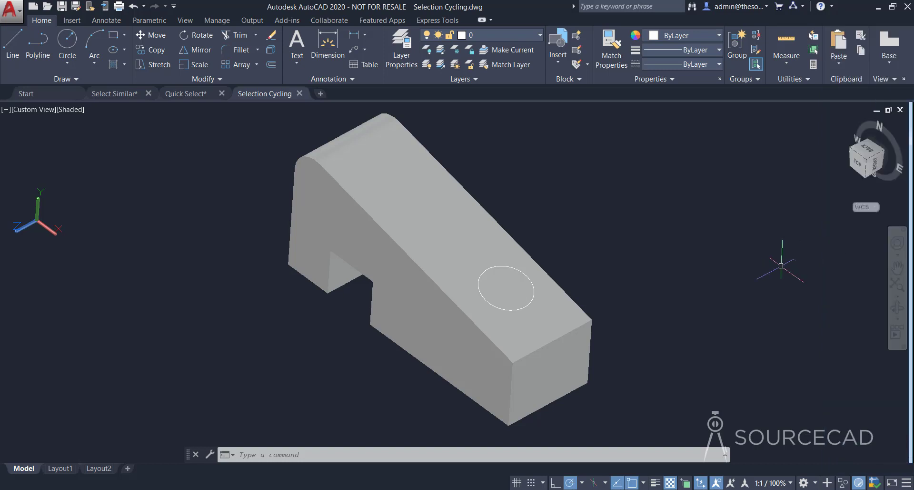
left_click(687, 483)
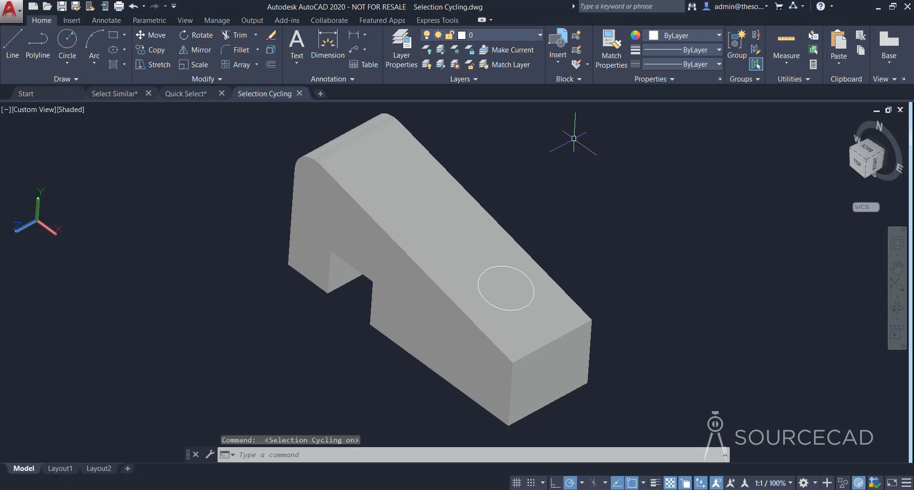
Step: Switch the workspace to 3D Modeling
left_click(806, 483)
left_click(823, 407)
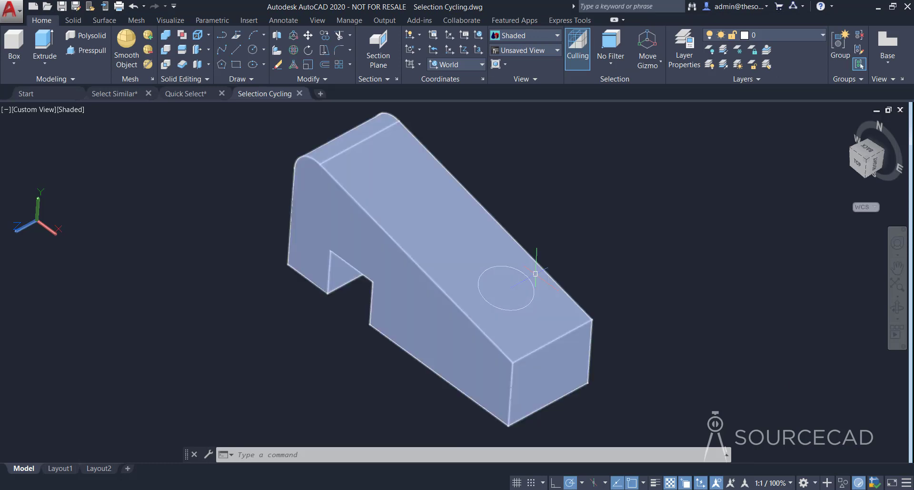
Step: Select the circle overlapping the solid's sloped face by choosing Circle from the selection cycling candidates
mouse_move(522, 273)
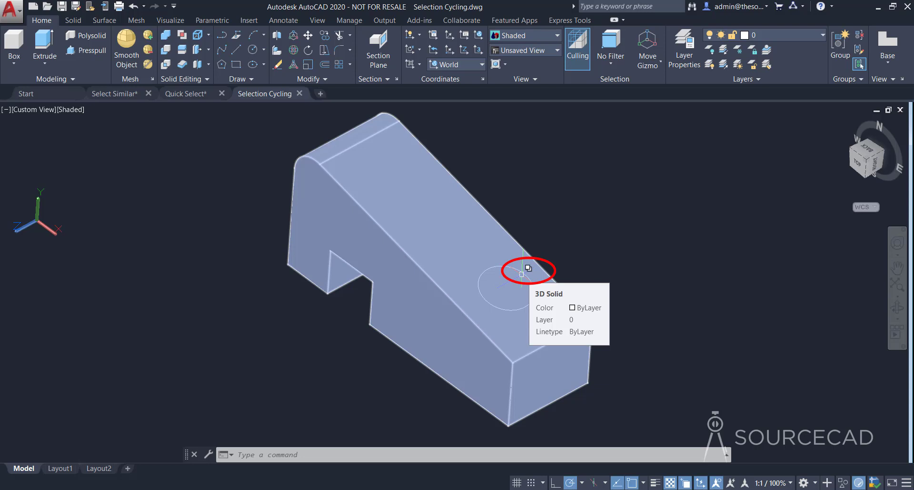
left_click(521, 274)
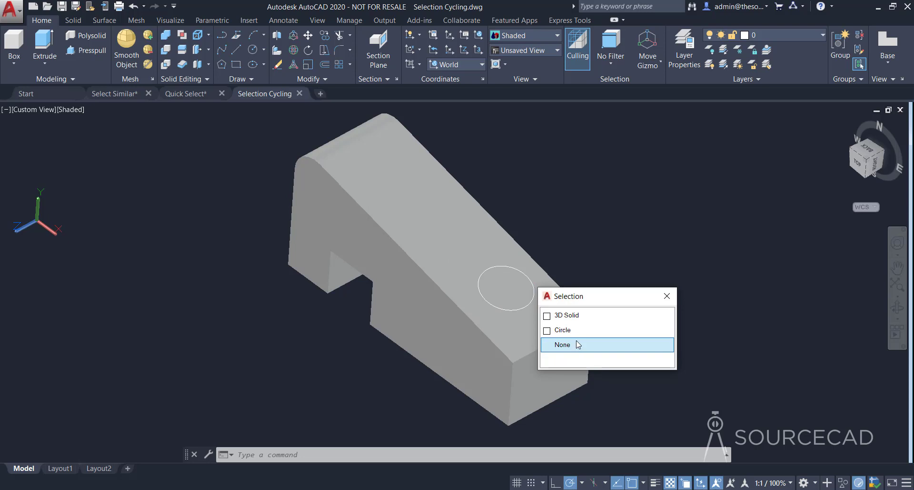
left_click(580, 331)
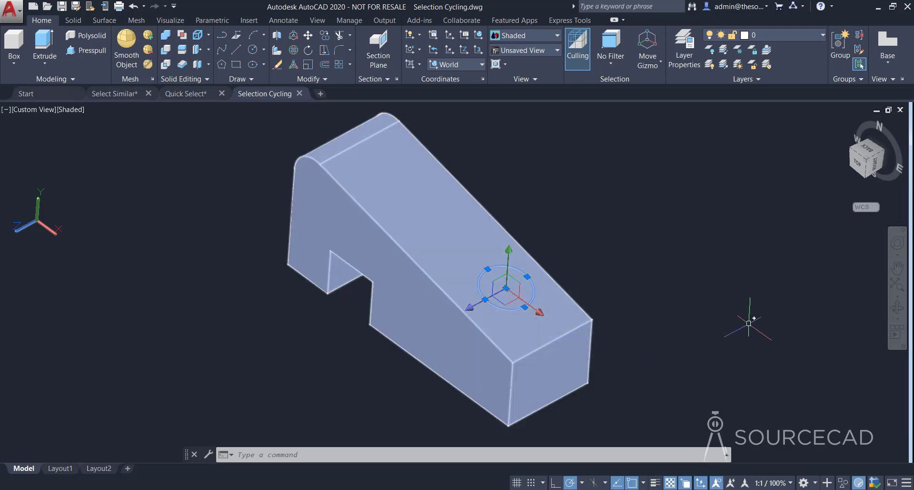